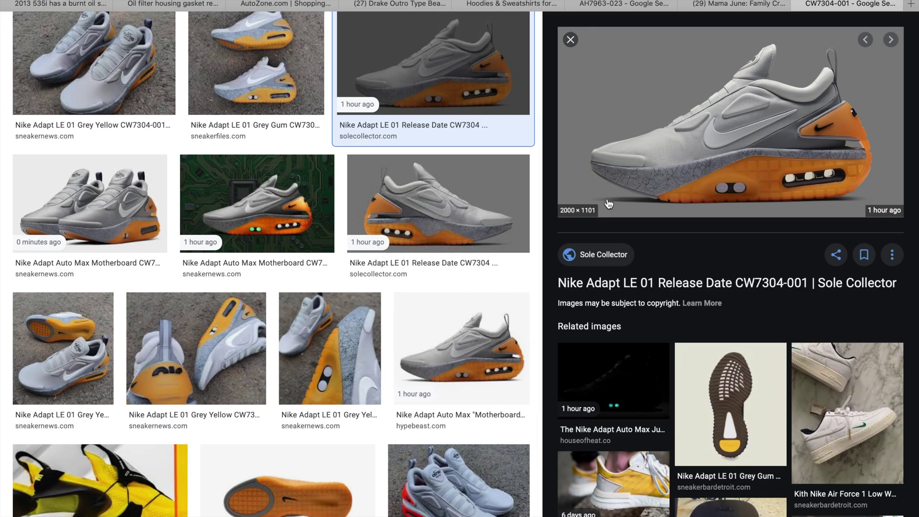
# - Copy the grey-and-orange Nike Adapt LE 01 image from Google Images' large preview
pyautogui.rightClick(609, 204)
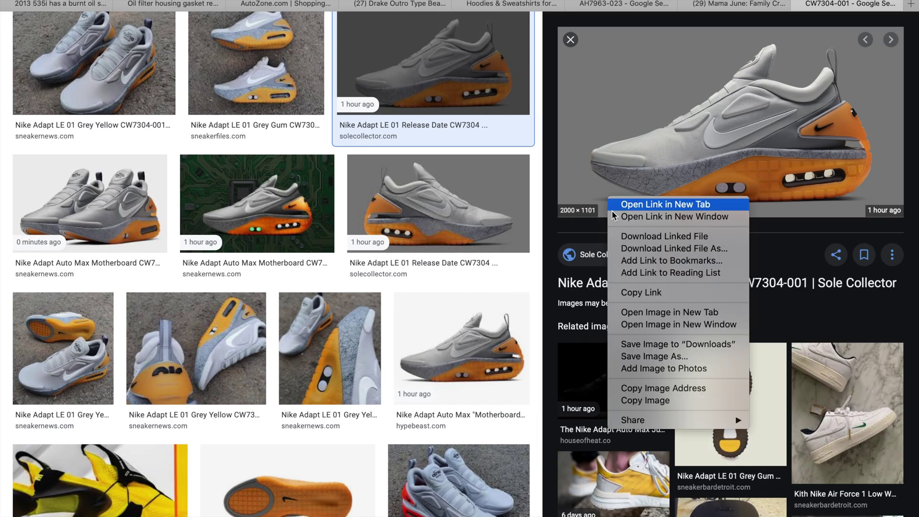
pyautogui.click(651, 400)
# - Create a new blank Photoshop document 2000 by 2000 pixels (Untitled-1)
pyautogui.press('super+Tab')
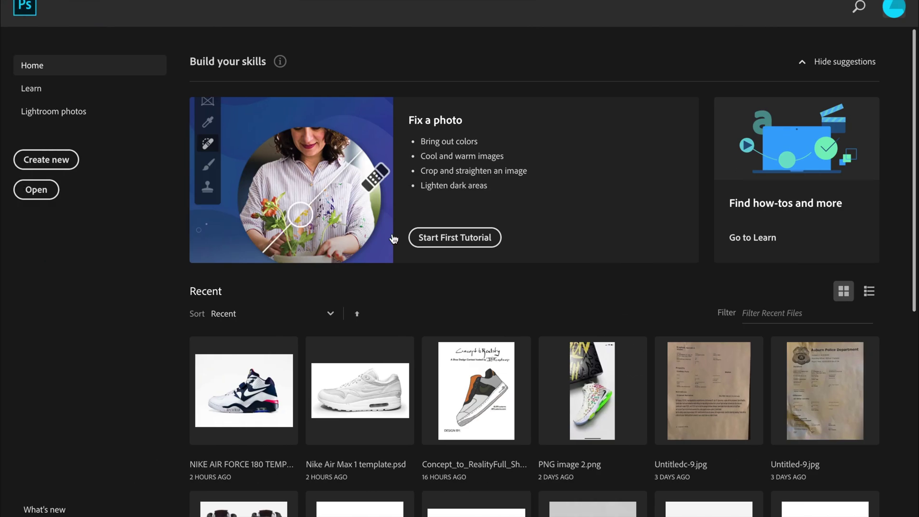
pyautogui.click(56, 162)
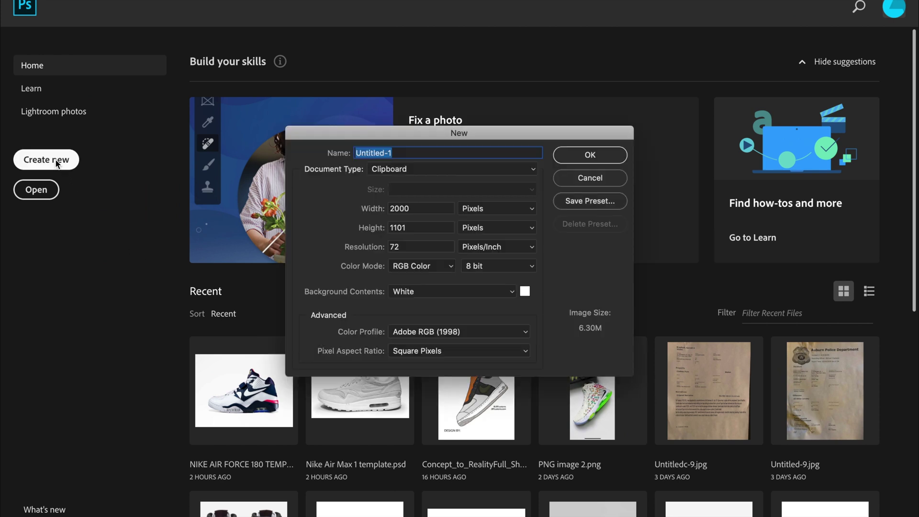
pyautogui.doubleClick(415, 227)
pyautogui.write('2000')
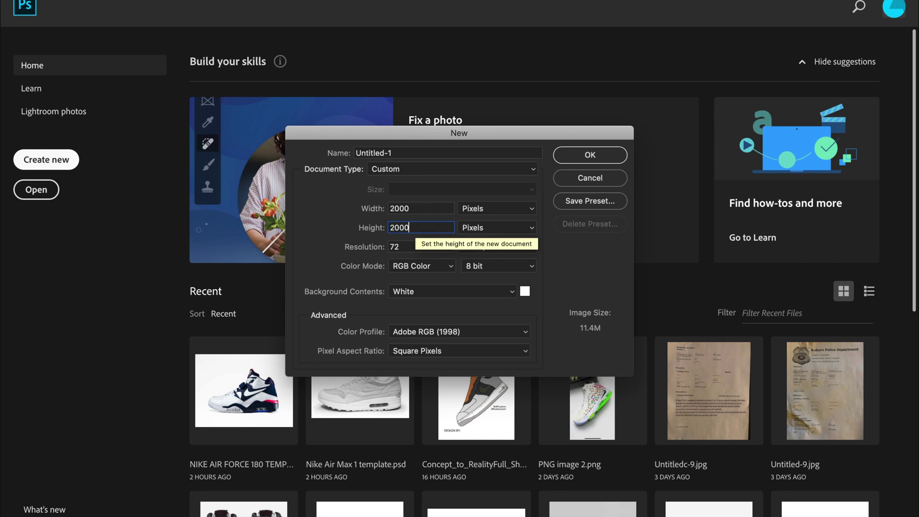
pyautogui.press('Return')
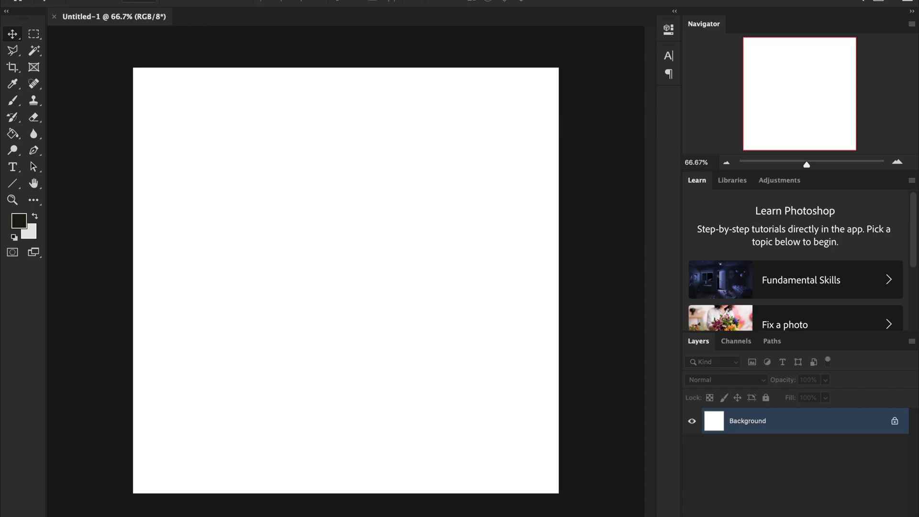
# - Paste the shoe photo, fill the white Background bands with sampled grey, and merge visible layers
pyautogui.hotkey('ctrl', 'v')
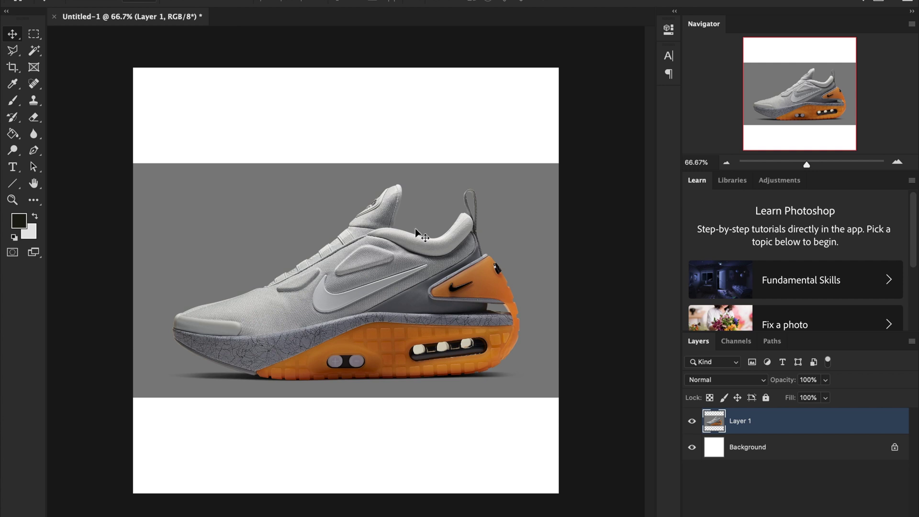
pyautogui.click(736, 449)
pyautogui.press('g')
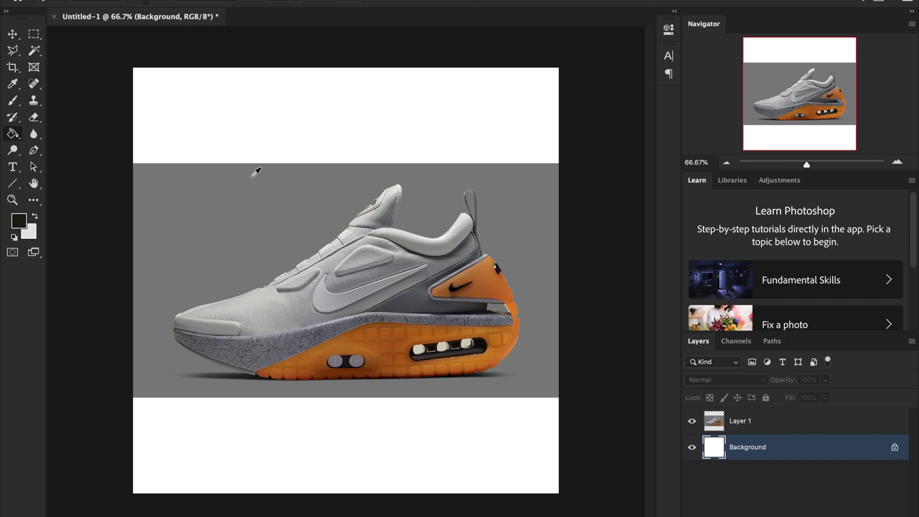
pyautogui.keyDown('alt'); pyautogui.click(251, 177); pyautogui.keyUp('alt')
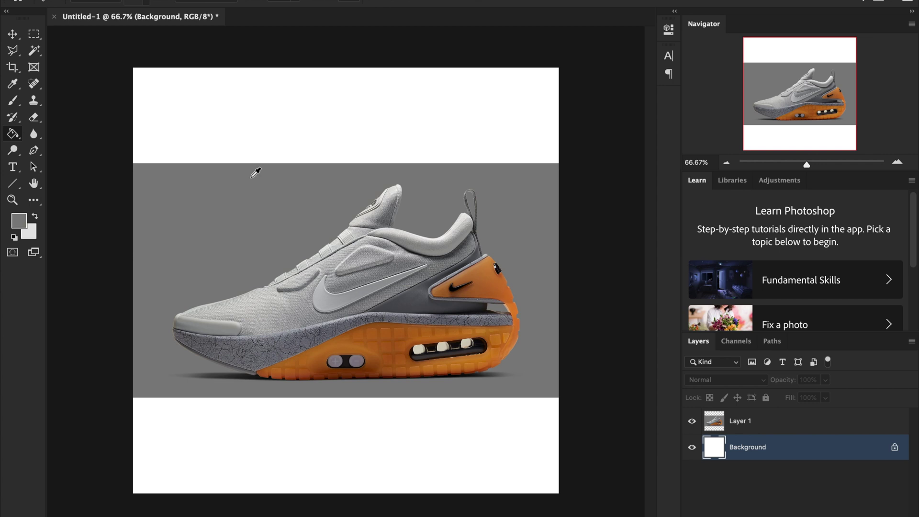
pyautogui.click(258, 153)
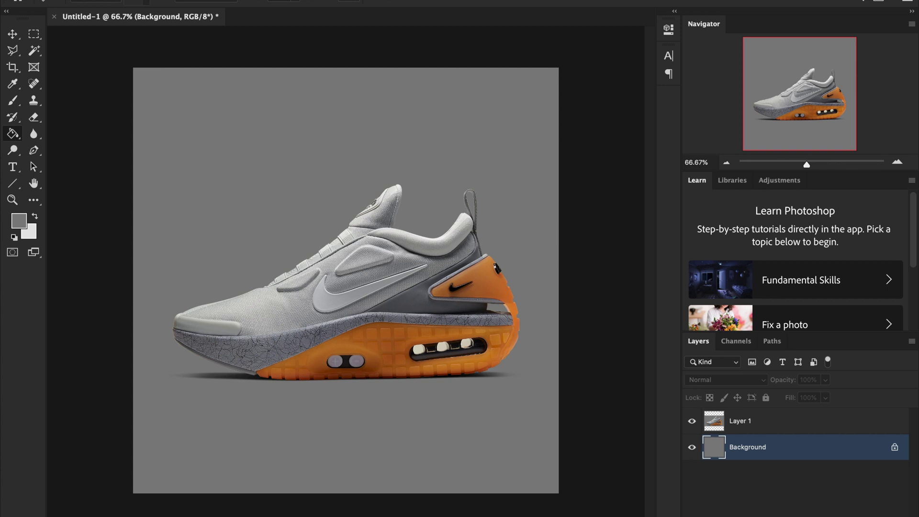
pyautogui.click(192, 0)
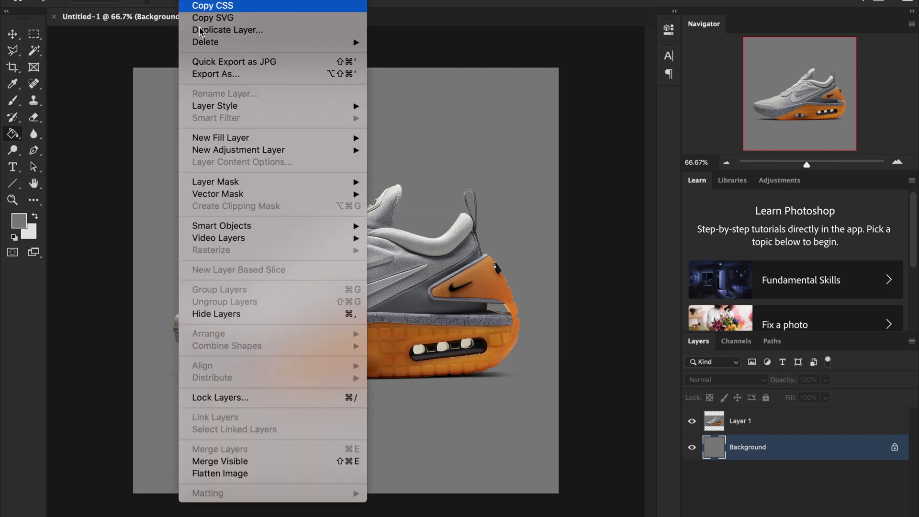
pyautogui.click(237, 462)
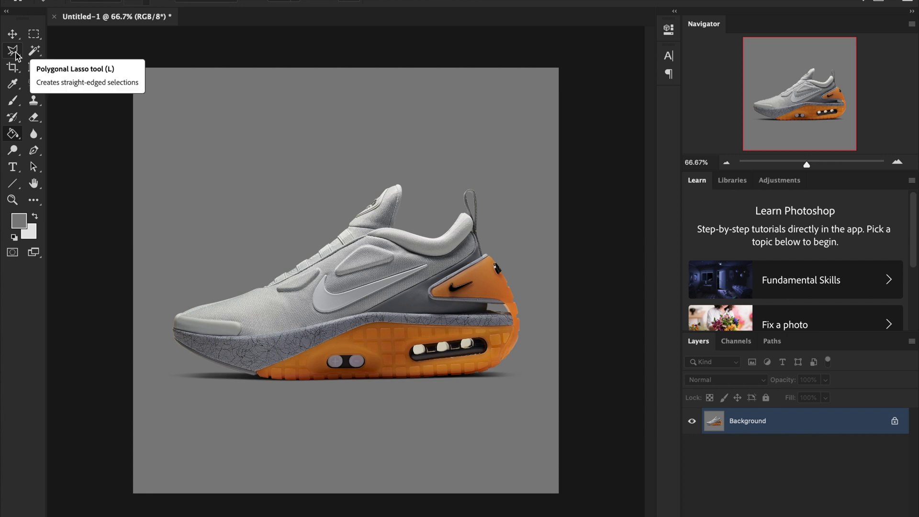
# - Zoom in and trace the orange outsole with the Polygonal Lasso into a closed selection
pyautogui.click(15, 53)
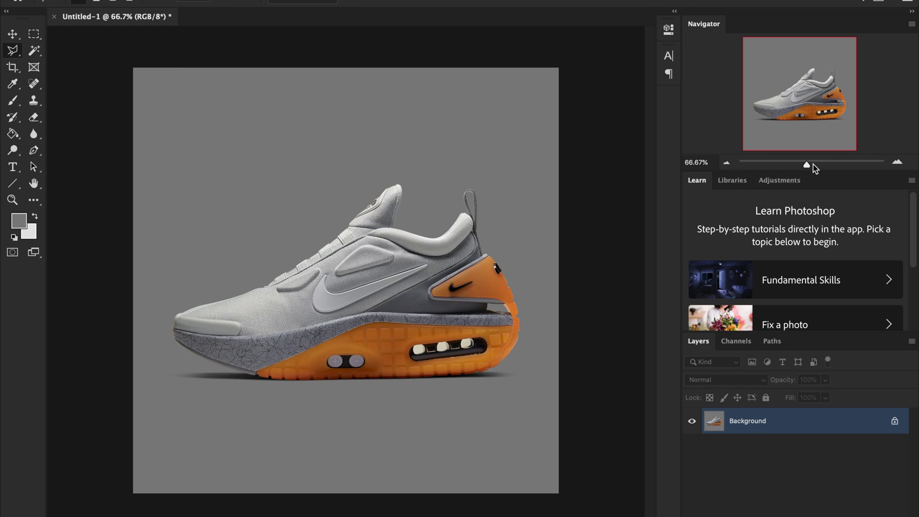
pyautogui.click(817, 165)
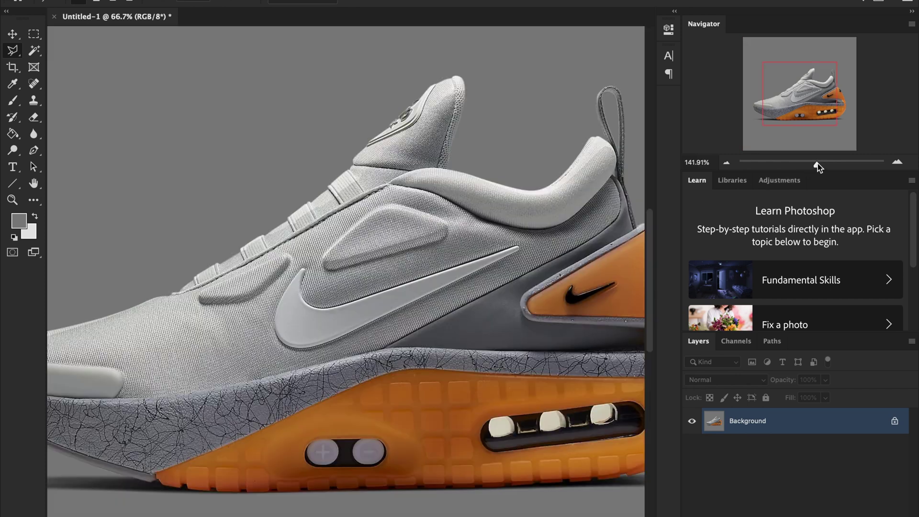
pyautogui.scroll(-5, 355, 341)
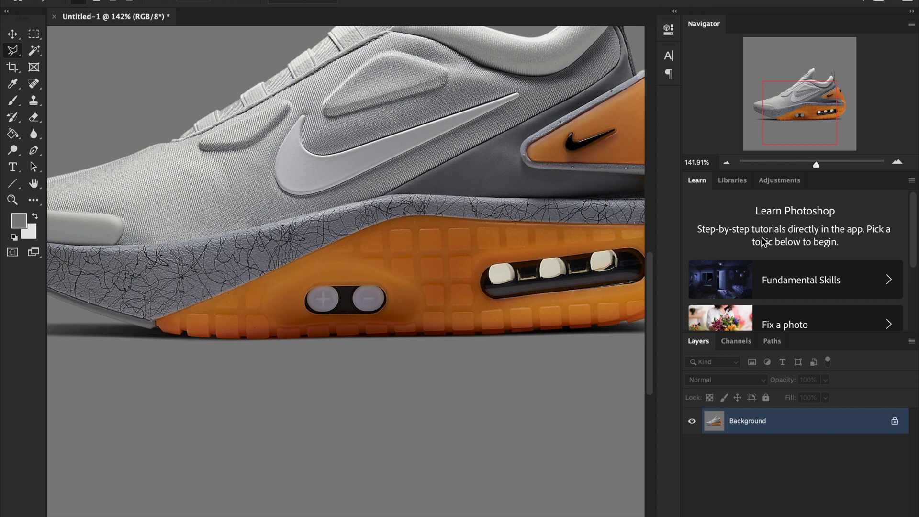
pyautogui.click(823, 165)
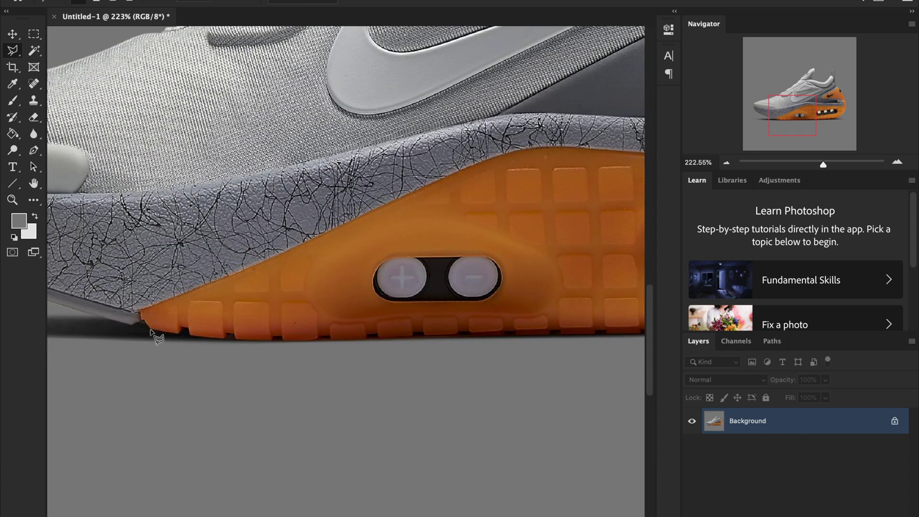
pyautogui.click(149, 330)
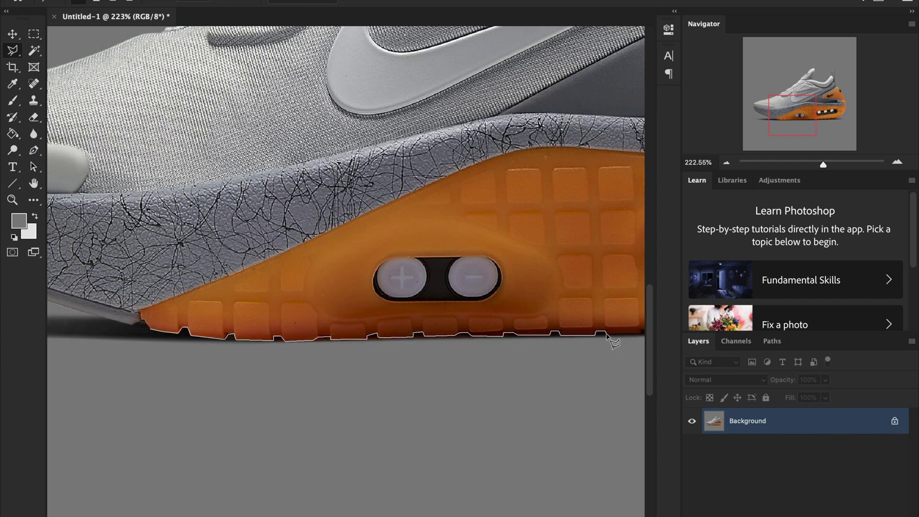
pyautogui.hscroll(5, 527, 334)
pyautogui.hscroll(8, 522, 330)
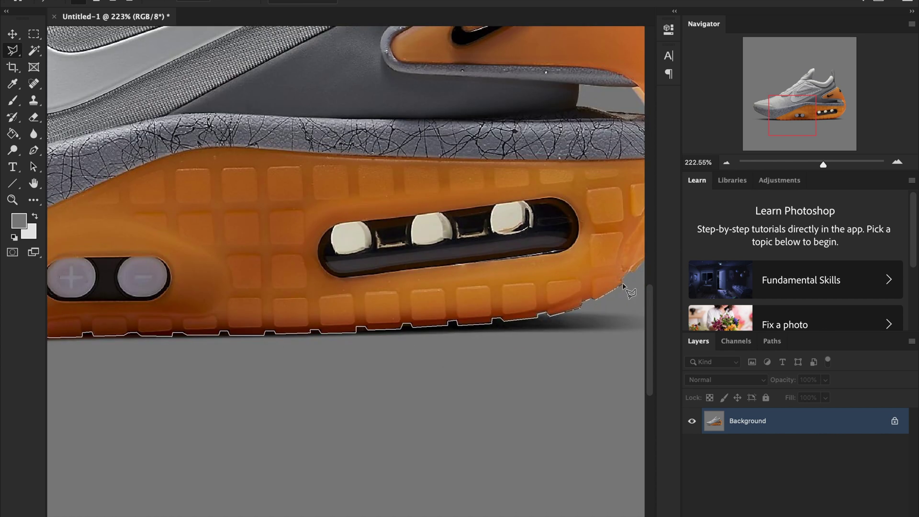
pyautogui.hscroll(5, 617, 292)
pyautogui.scroll(4, 484, 86)
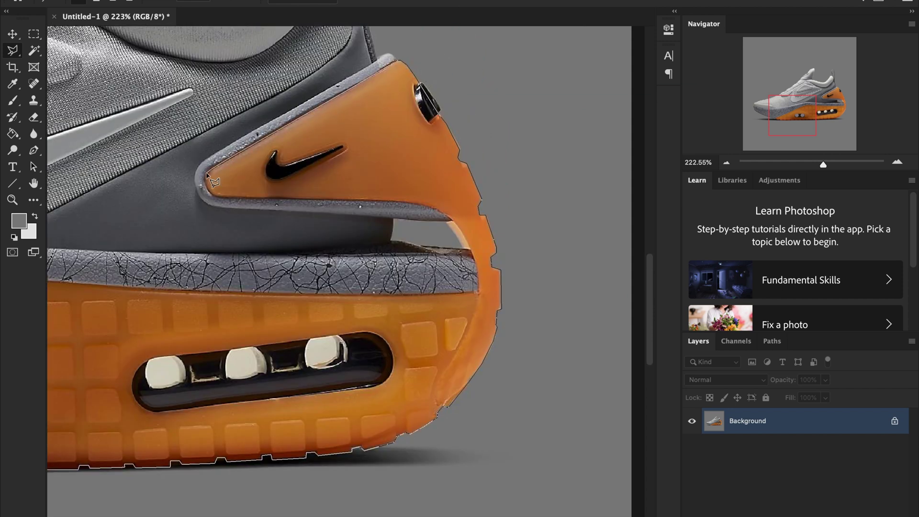
pyautogui.hscroll(-10, 335, 287)
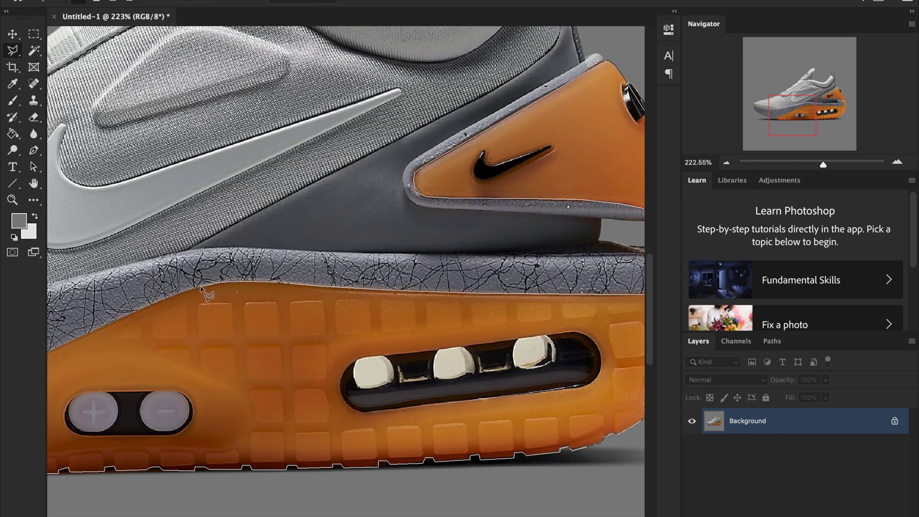
pyautogui.press('Return')
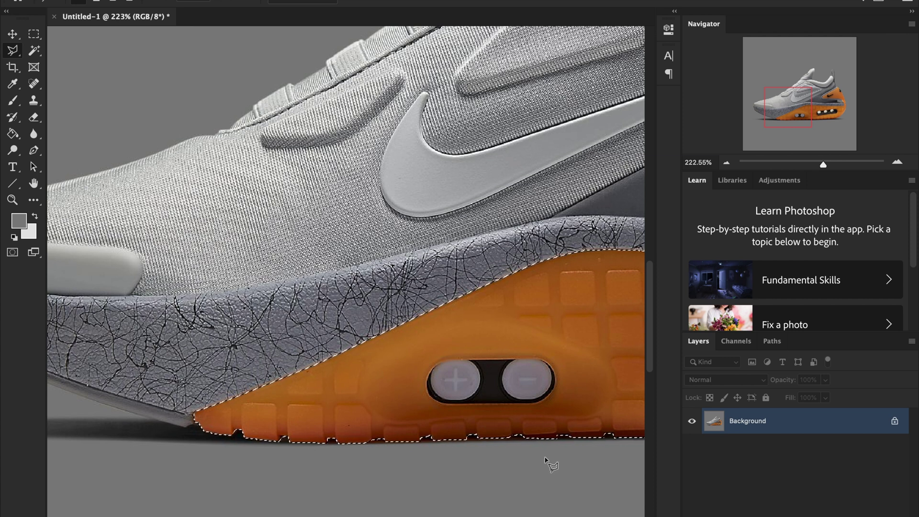
# - Copy and paste the outsole selection onto a new layer named 'main outsole'
pyautogui.click(125, 2)
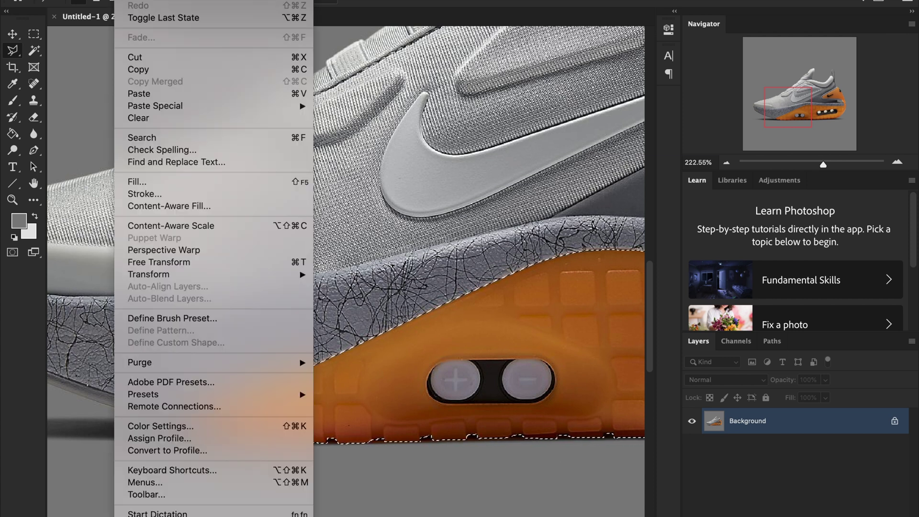
pyautogui.click(143, 69)
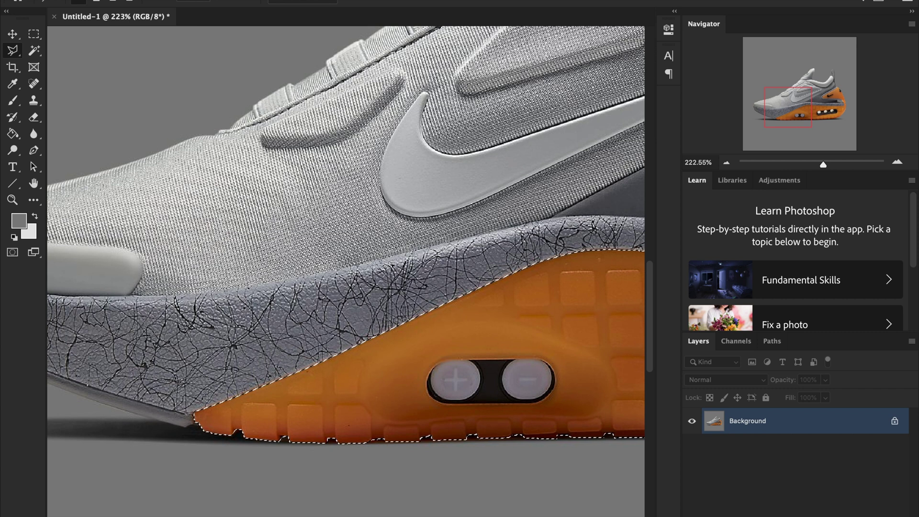
pyautogui.click(126, 1)
pyautogui.click(168, 94)
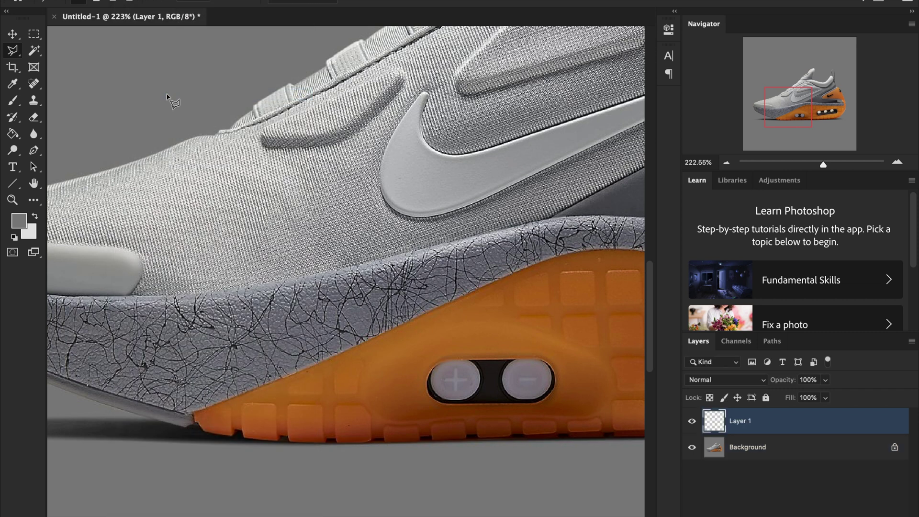
pyautogui.doubleClick(742, 425)
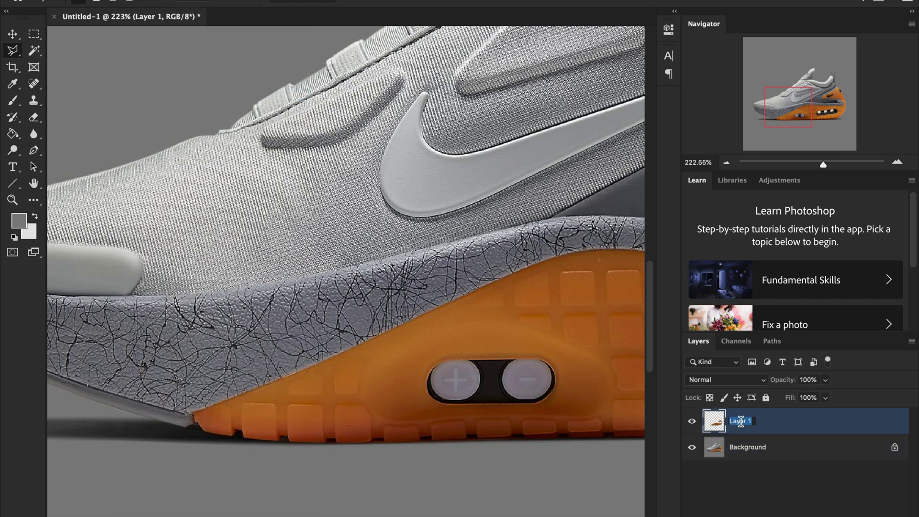
pyautogui.write('main outsole')
pyautogui.press('Return')
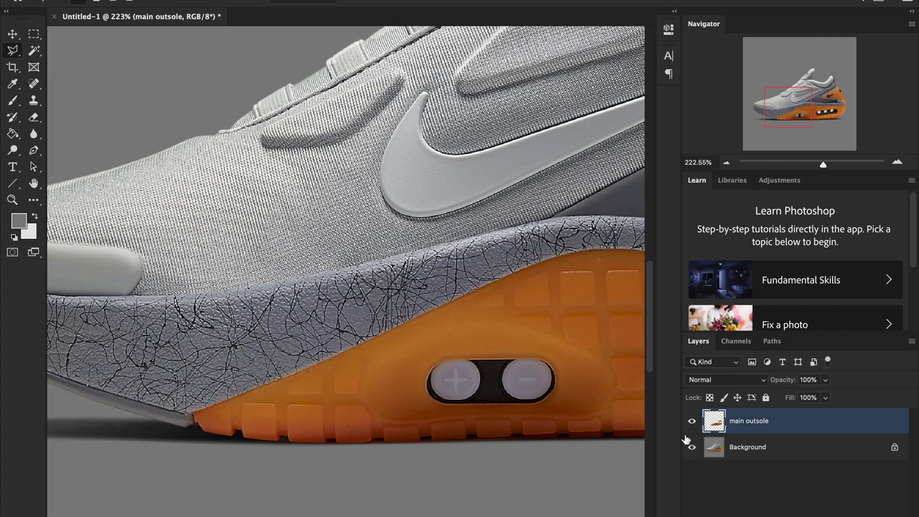
pyautogui.hscroll(10, 467, 427)
pyautogui.scroll(-5, 466, 427)
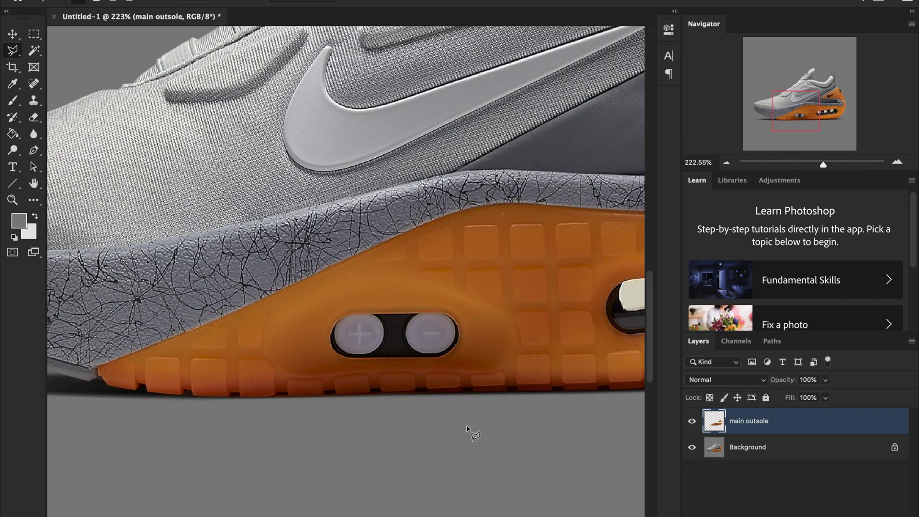
# - Lasso around the three-pod air window in the heel
pyautogui.hscroll(10, 466, 428)
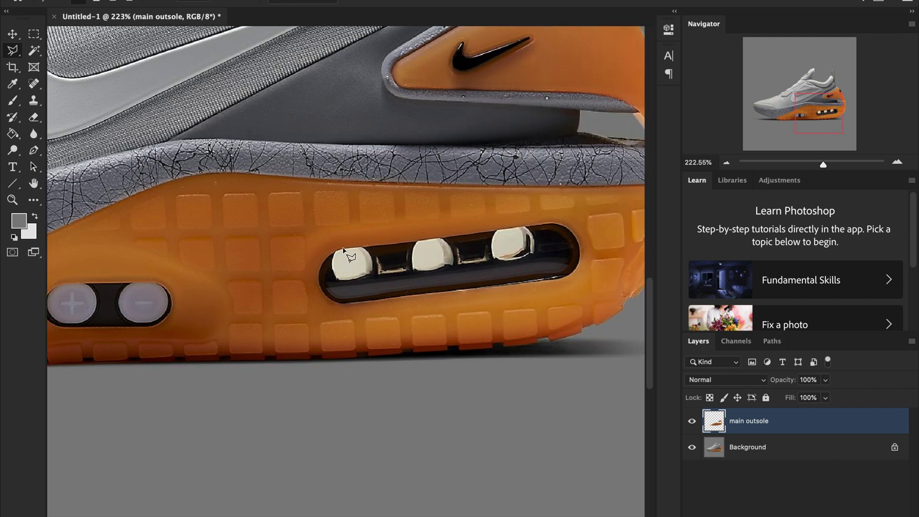
pyautogui.click(342, 248)
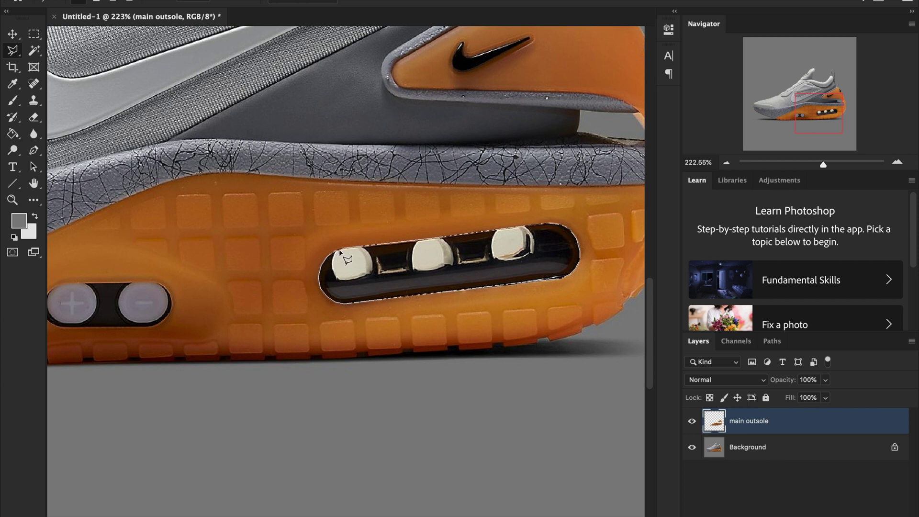
pyautogui.click(343, 249)
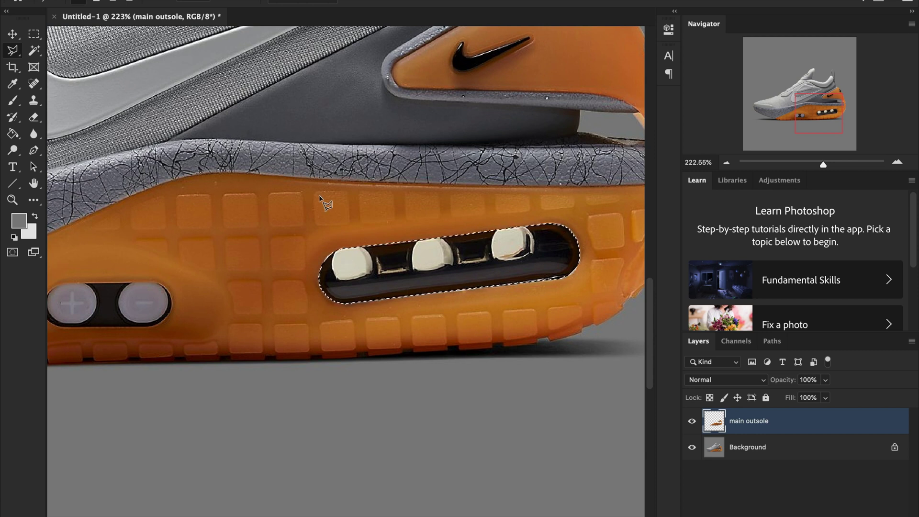
# - Copy and paste the air window onto a new layer named 'airbag'
pyautogui.click(125, 0)
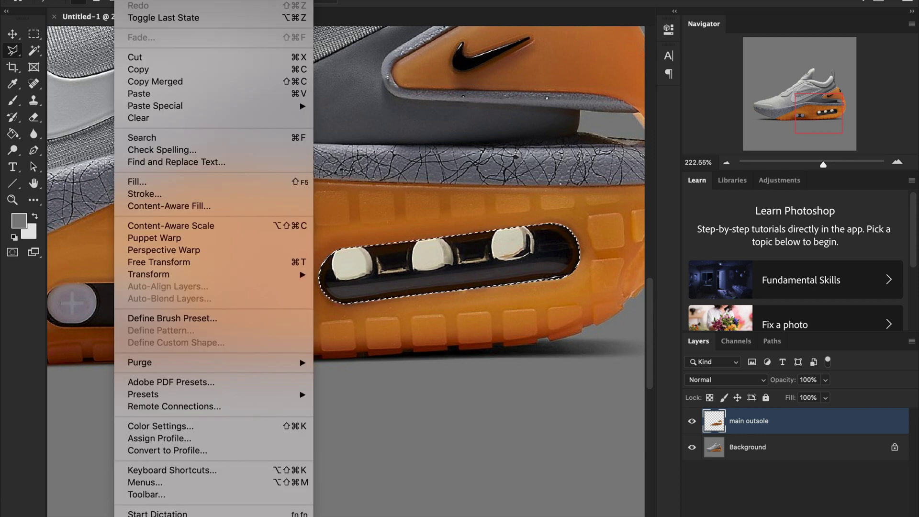
pyautogui.click(152, 73)
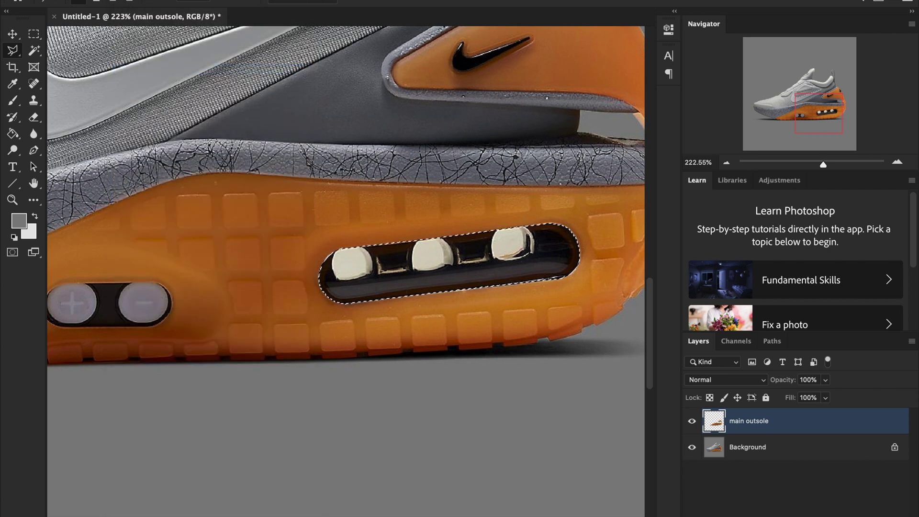
pyautogui.click(126, 0)
pyautogui.click(153, 95)
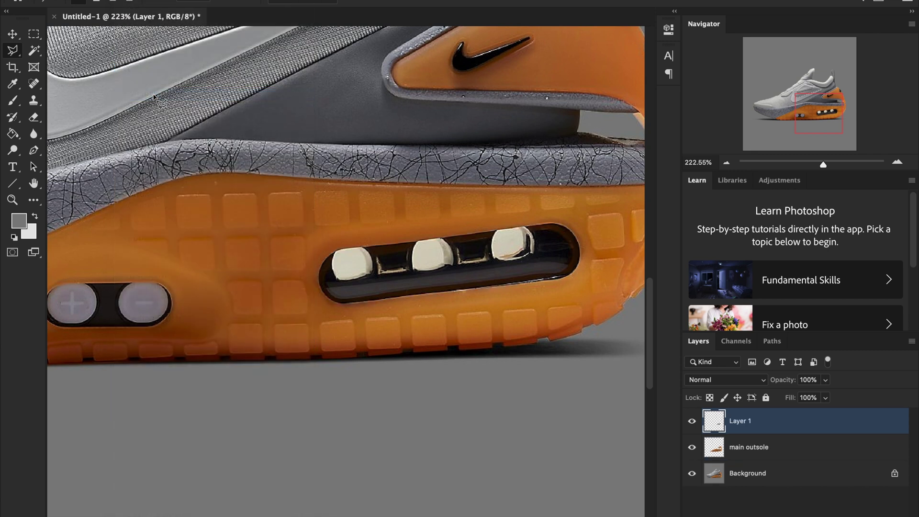
pyautogui.doubleClick(740, 422)
pyautogui.write('airbag')
pyautogui.press('Return')
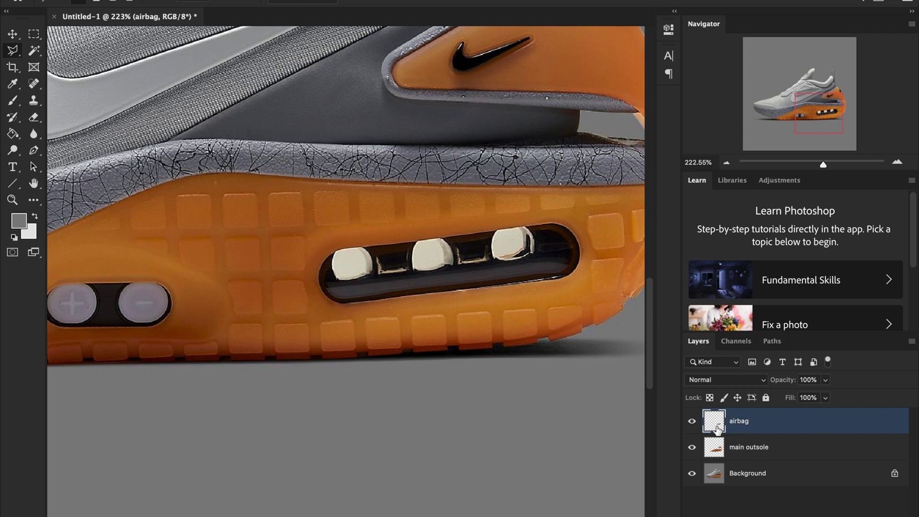
# - On main outsole, lasso the plus/minus button housing and copy it to a new layer
pyautogui.scroll(-3, 401, 444)
pyautogui.hscroll(-4, 401, 444)
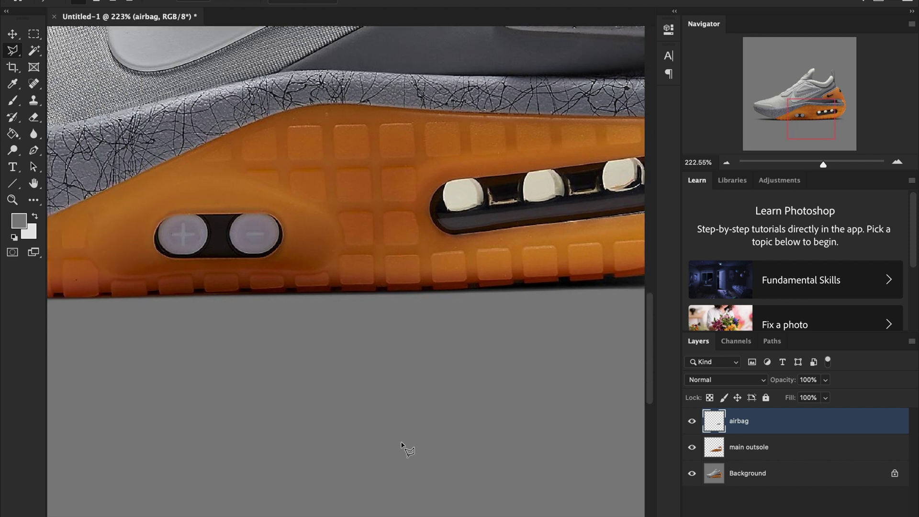
pyautogui.hscroll(-5, 401, 444)
pyautogui.scroll(-2, 401, 444)
pyautogui.click(782, 446)
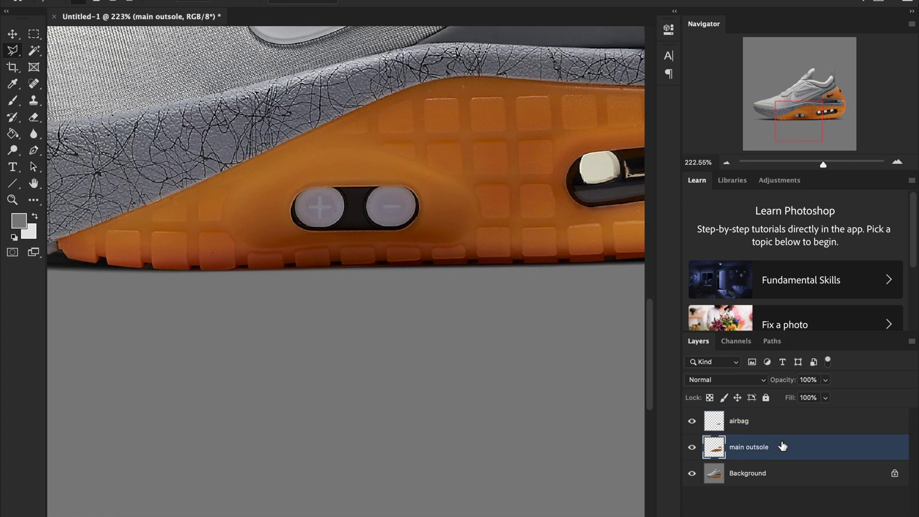
pyautogui.moveTo(822, 165); pyautogui.dragTo(833, 164)
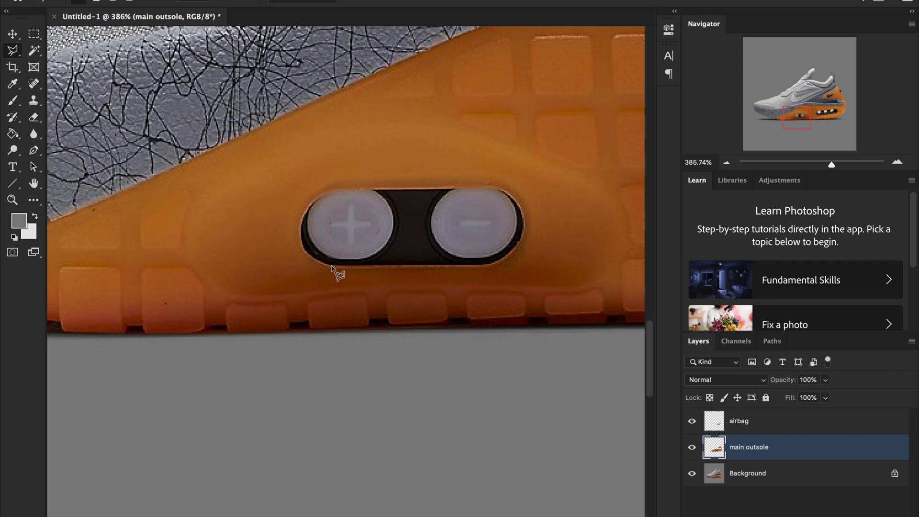
pyautogui.click(333, 265)
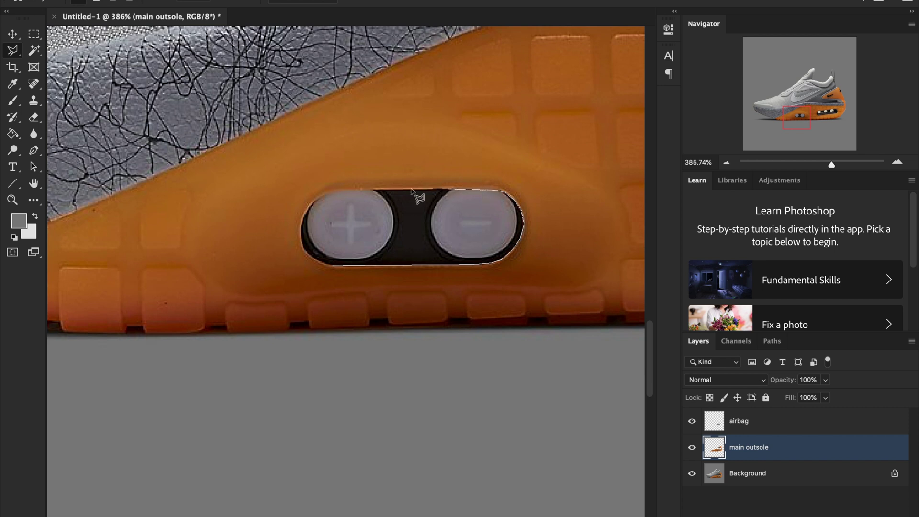
pyautogui.click(327, 196)
pyautogui.click(737, 474)
pyautogui.hotkey('ctrl', 'j')
pyautogui.doubleClick(742, 447)
# - Name the button layer '+- control', then select the Background layer
pyautogui.write('+- control')
pyautogui.click(746, 500)
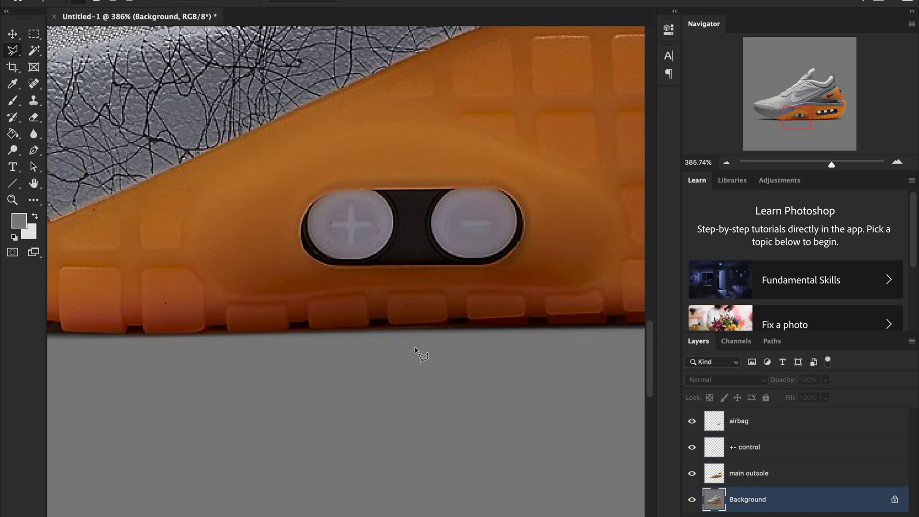
pyautogui.hscroll(-10, 416, 349)
# - Lasso the orange heel capsule and copy it to a new layer named 'outsole'
pyautogui.click(128, 126)
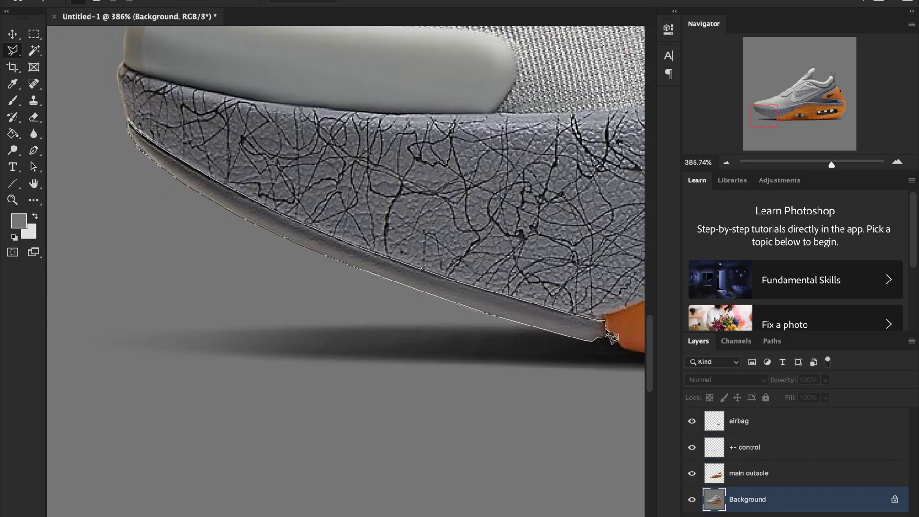
pyautogui.hscroll(15, 416, 226)
pyautogui.scroll(5, 431, 230)
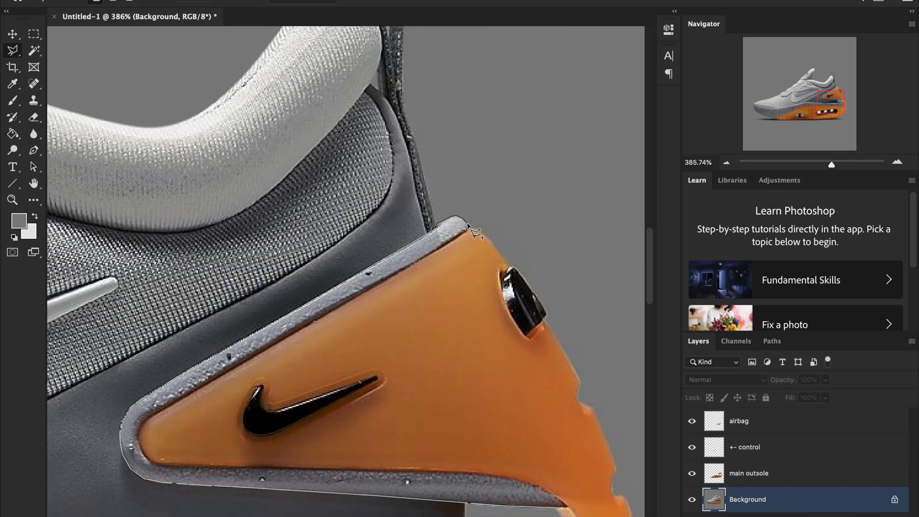
pyautogui.click(469, 225)
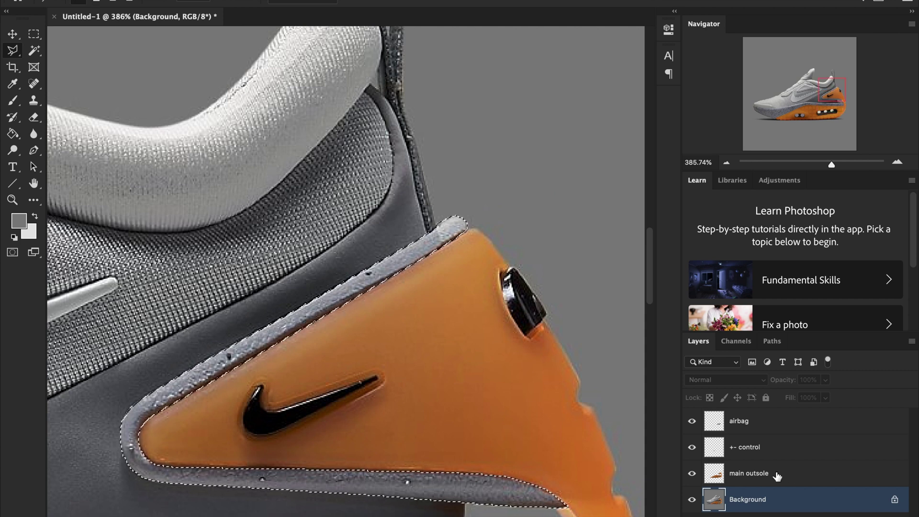
pyautogui.hotkey('ctrl', 'j')
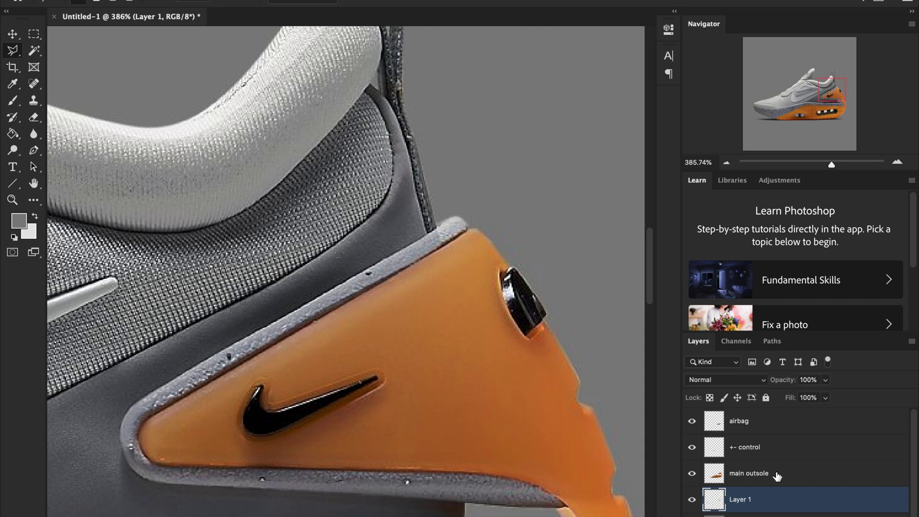
pyautogui.doubleClick(739, 501)
pyautogui.write('outsole')
pyautogui.press('Return')
# - Place Polygonal Lasso points along the grey outsole edge from the toe corner toward the heel
pyautogui.scroll(-10, 386, 441)
pyautogui.hscroll(-10, 386, 441)
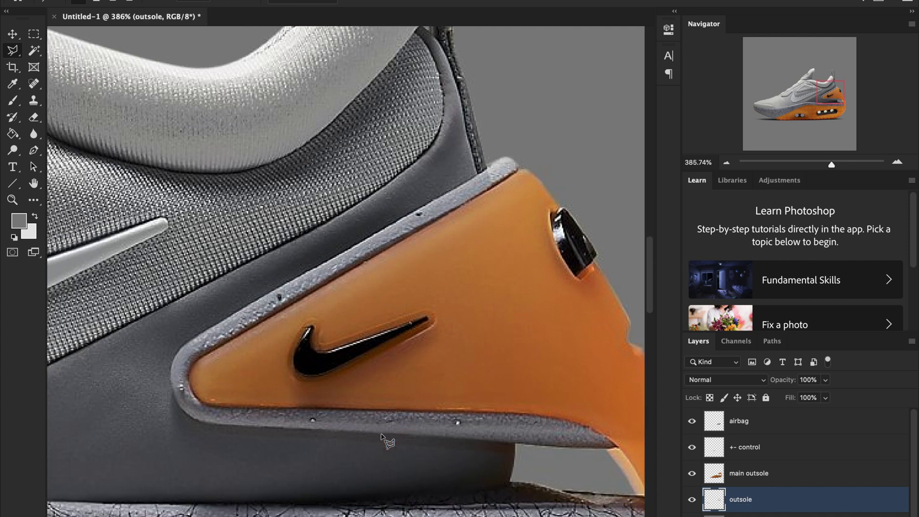
pyautogui.hscroll(-15, 387, 440)
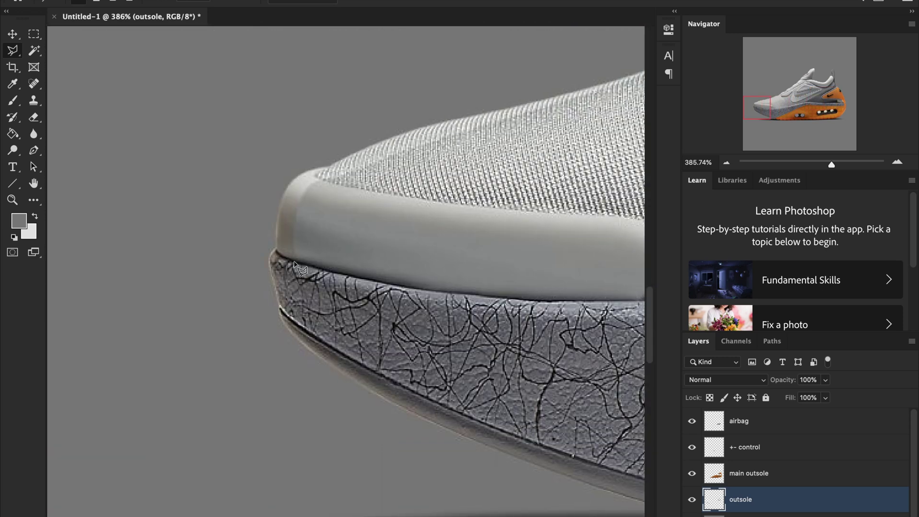
pyautogui.click(289, 261)
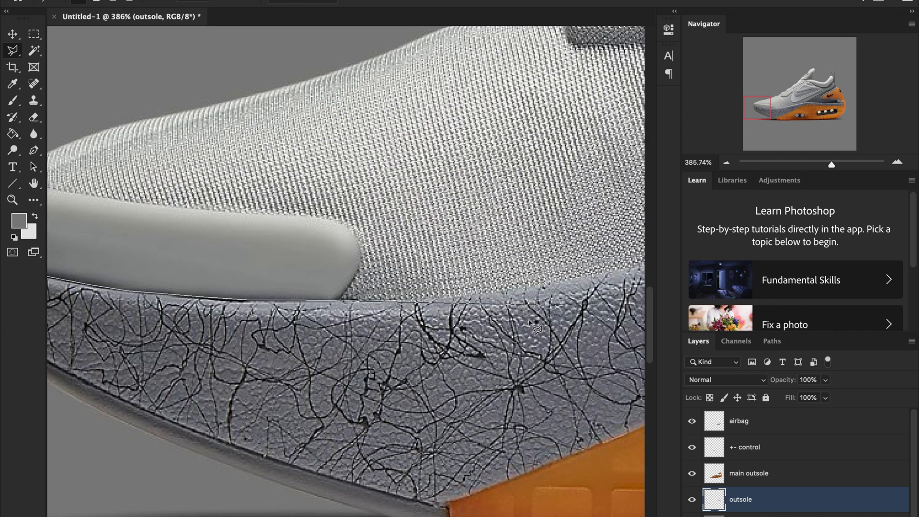
pyautogui.click(406, 300)
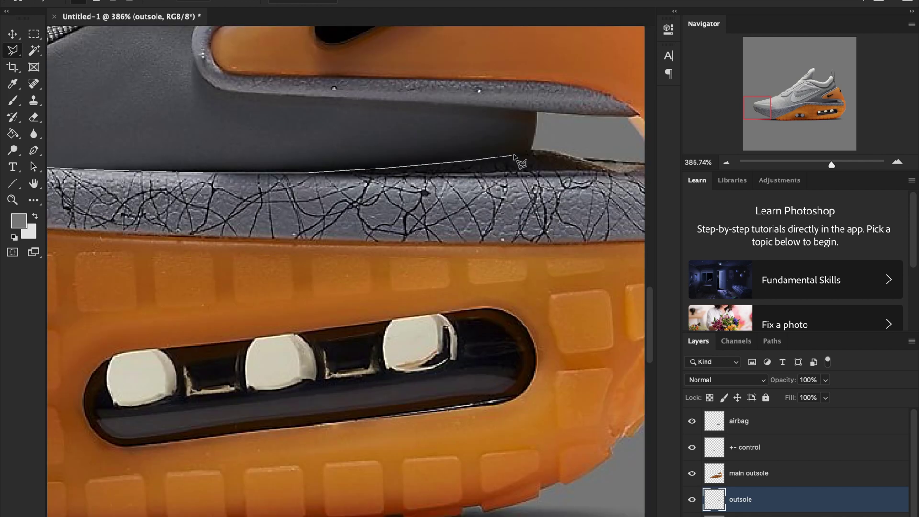
pyautogui.click(526, 174)
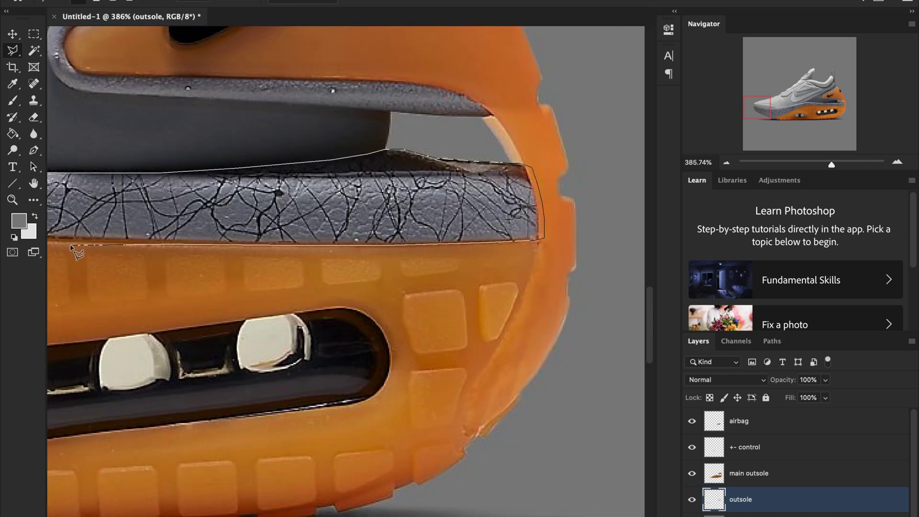
pyautogui.hscroll(-10, 383, 216)
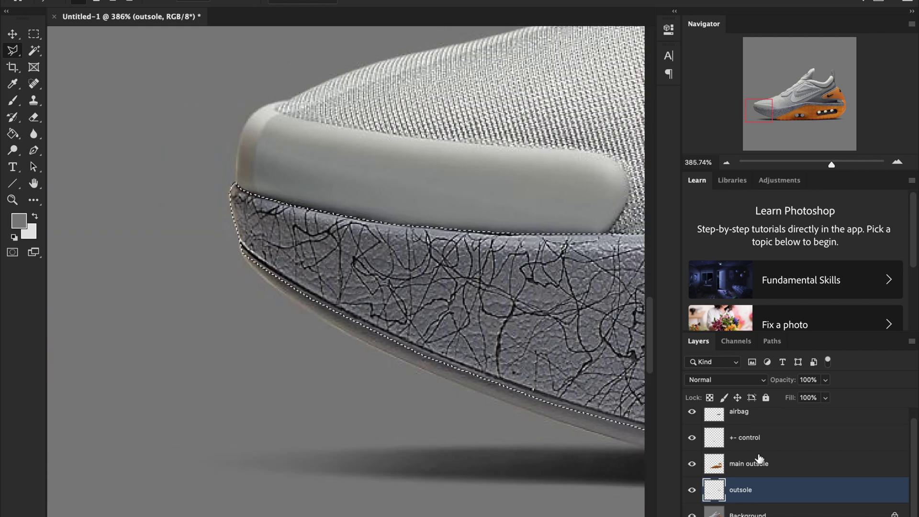
pyautogui.scroll(-5, 249, 260)
# - On the midsole layer, lasso the heel swoosh and copy it to a layer named 'midsole swoosh'
pyautogui.scroll(8, 306, 268)
pyautogui.click(257, 209)
pyautogui.click(221, 280)
pyautogui.click(237, 317)
pyautogui.click(297, 314)
pyautogui.click(478, 225)
pyautogui.click(524, 188)
pyautogui.click(364, 242)
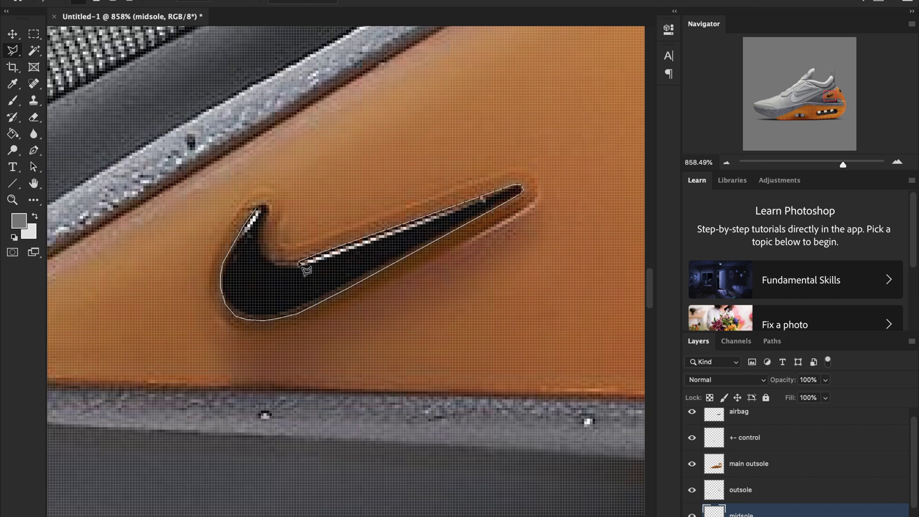
pyautogui.click(257, 209)
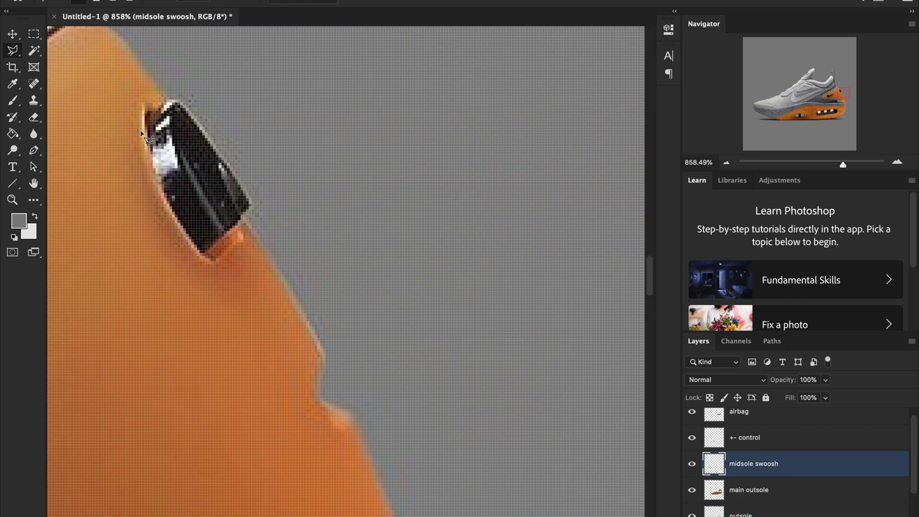
# - Lasso the black heel air piece on main outsole and copy it to a layer named 'back air font'
pyautogui.click(142, 130)
pyautogui.click(152, 107)
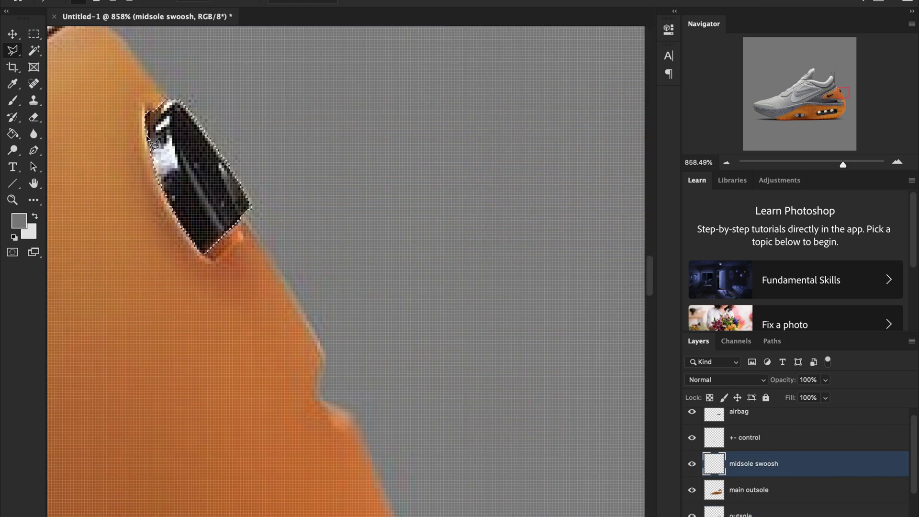
pyautogui.click(751, 492)
pyautogui.hotkey('ctrl', 'j')
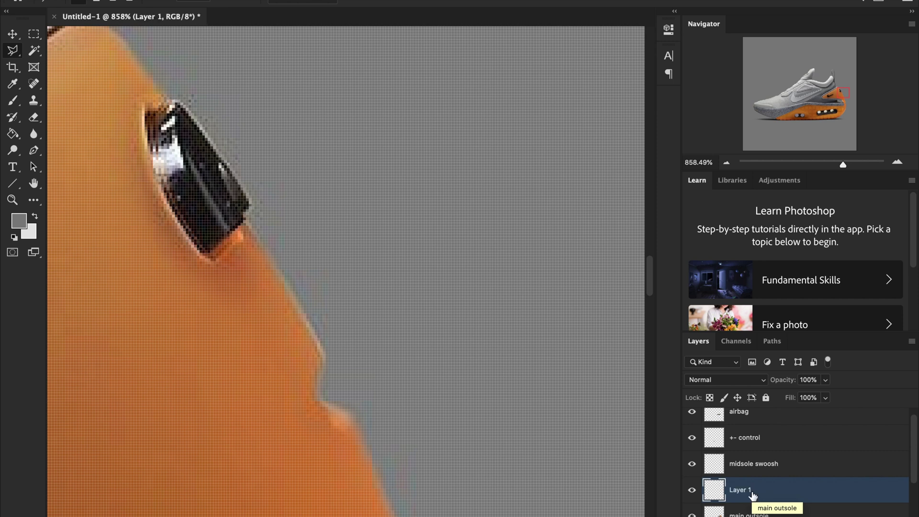
pyautogui.doubleClick(740, 490)
pyautogui.write('back air font')
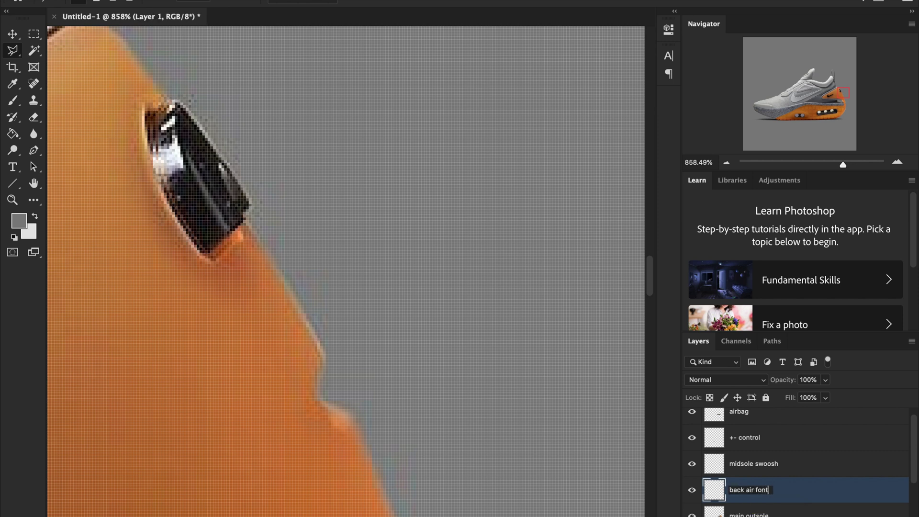
pyautogui.press('Return')
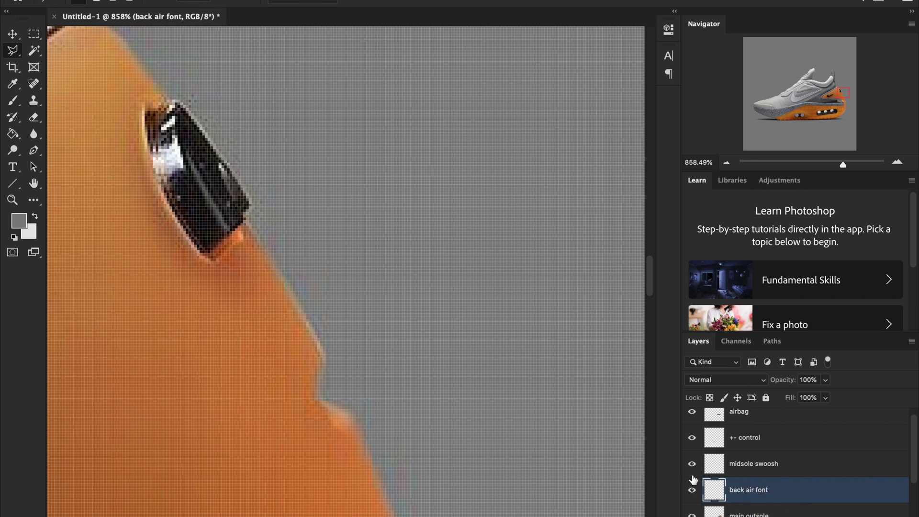
# - Try shifting the heel piece with the Move tool, then undo the move
pyautogui.scroll(-3, 732, 481)
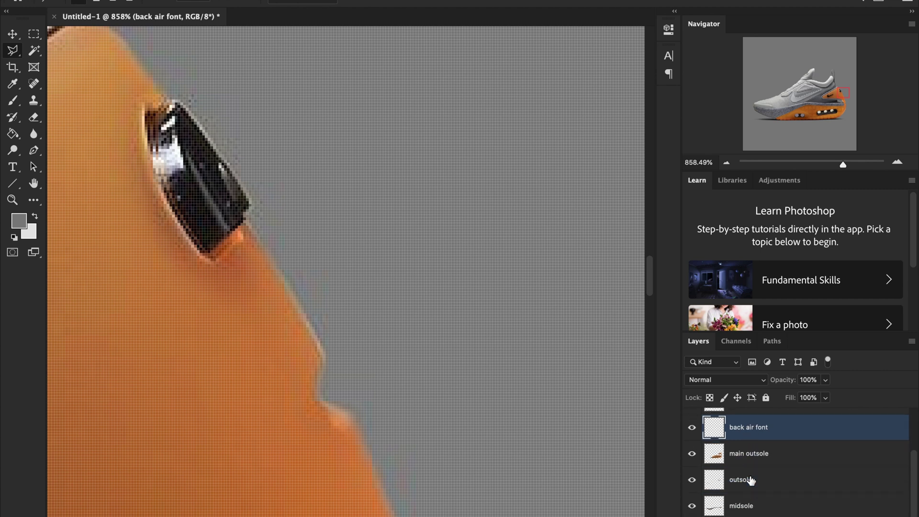
pyautogui.hscroll(-5, 500, 371)
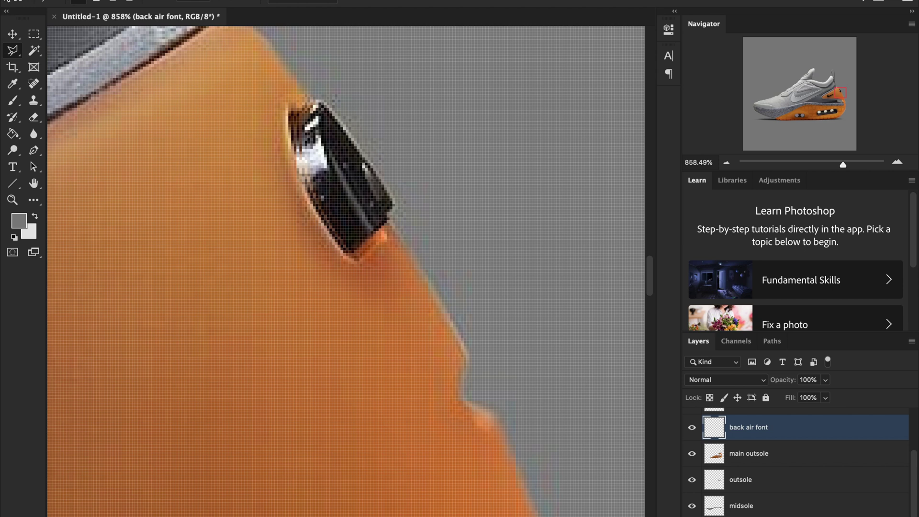
pyautogui.click(13, 35)
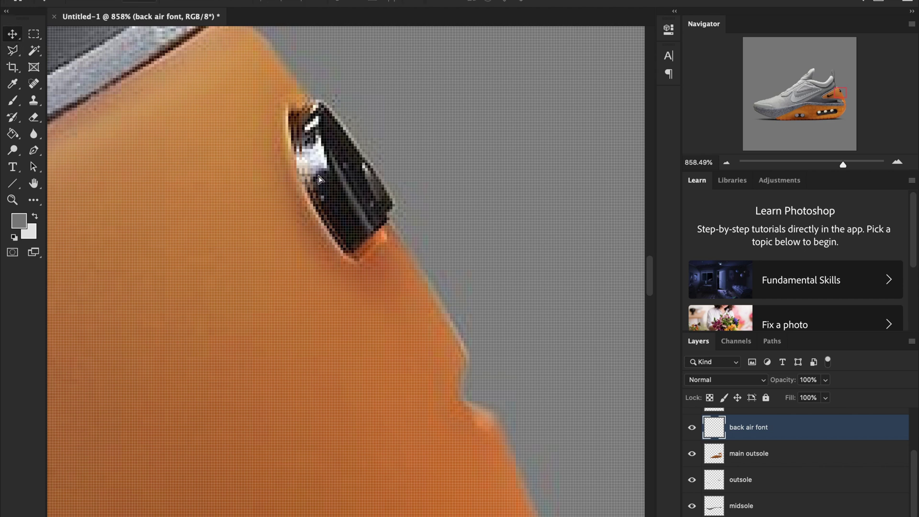
pyautogui.moveTo(320, 179); pyautogui.dragTo(333, 196)
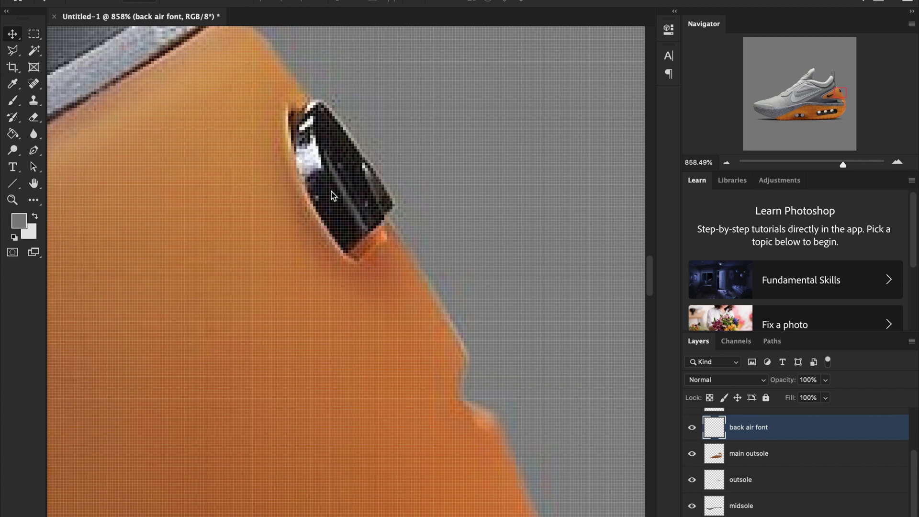
pyautogui.hotkey('ctrl', 'z')
pyautogui.hotkey('ctrl', 'z')
pyautogui.hotkey('ctrl', 'z')
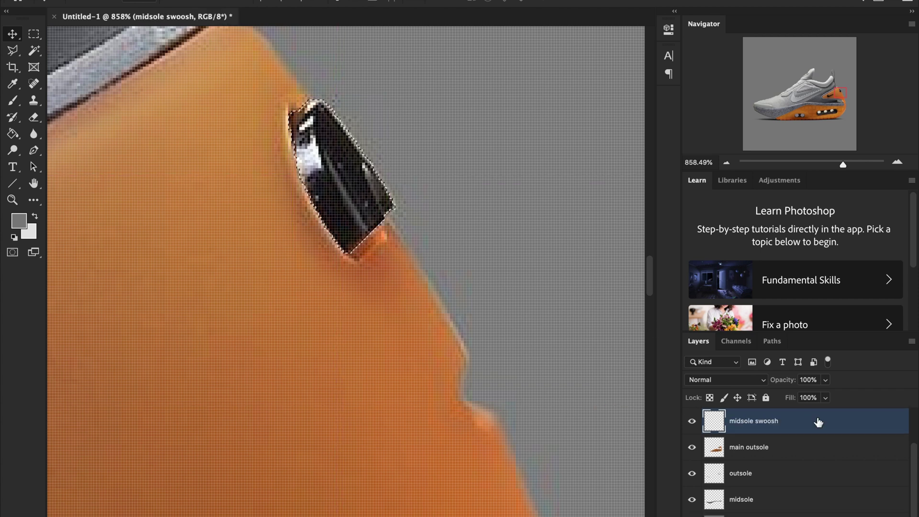
# - Copy the heel air window from Background onto a 'back air font' layer above main outsole
pyautogui.scroll(-1, 785, 445)
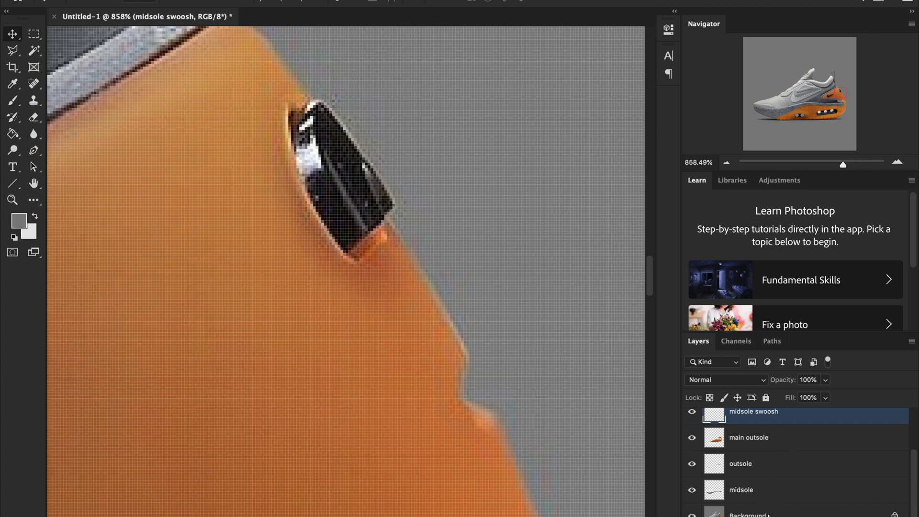
pyautogui.click(768, 515)
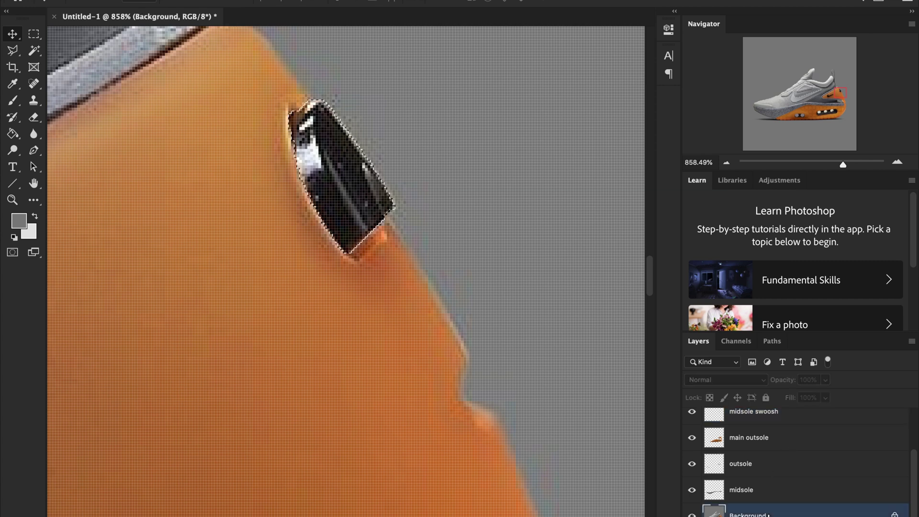
pyautogui.click(762, 447)
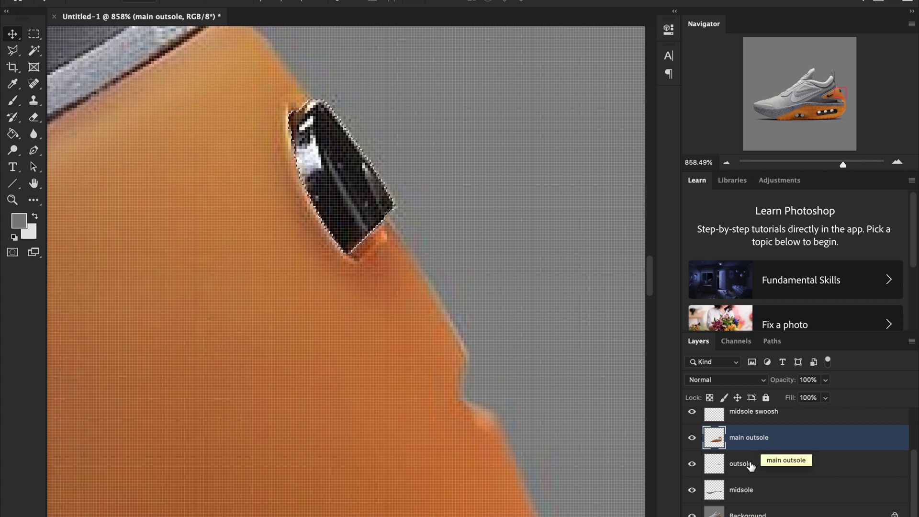
pyautogui.click(745, 515)
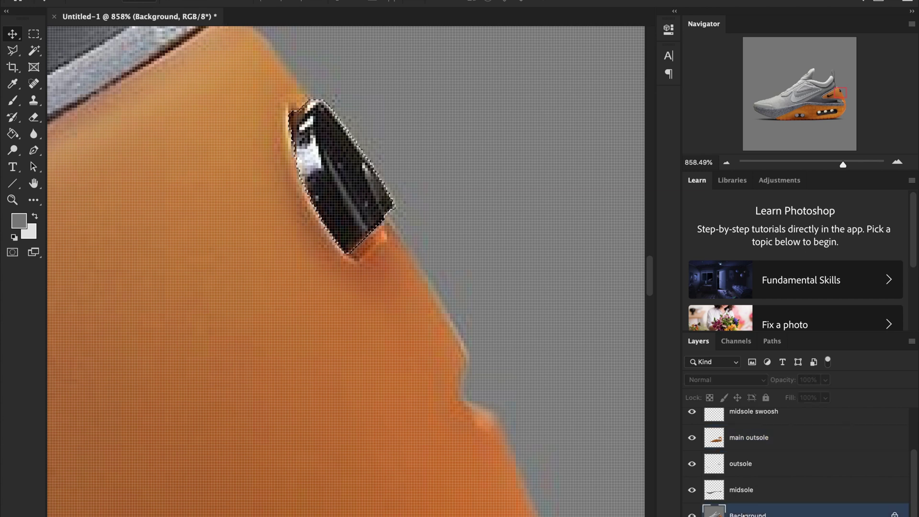
pyautogui.hotkey('ctrl', 'j')
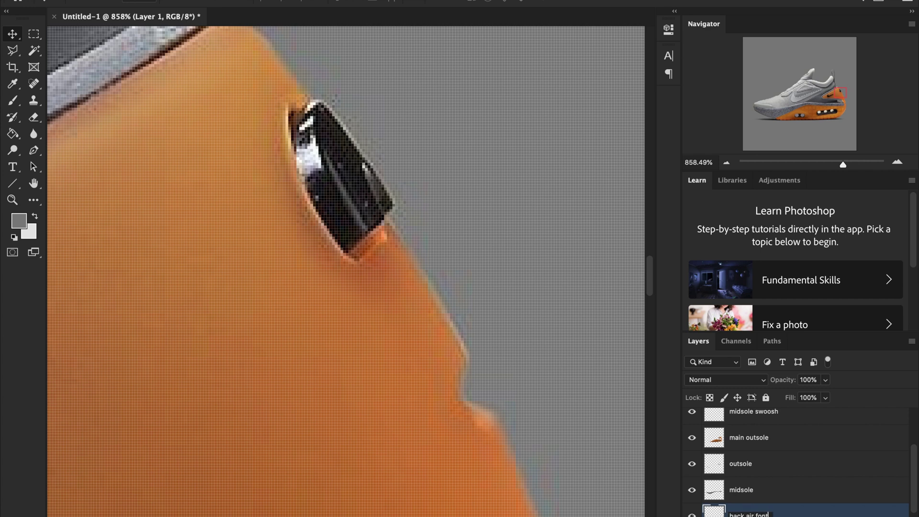
pyautogui.press('Return')
pyautogui.moveTo(787, 514); pyautogui.dragTo(766, 425)
pyautogui.scroll(-1, 767, 476)
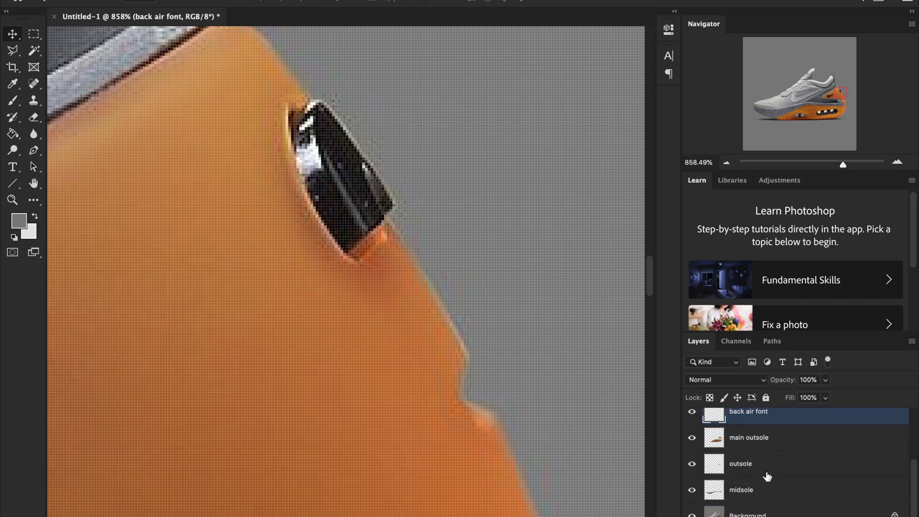
pyautogui.click(768, 511)
# - Trace the upper's toe edge with Polygonal Lasso points
pyautogui.moveTo(845, 163); pyautogui.dragTo(829, 163)
pyautogui.scroll(3, 427, 196)
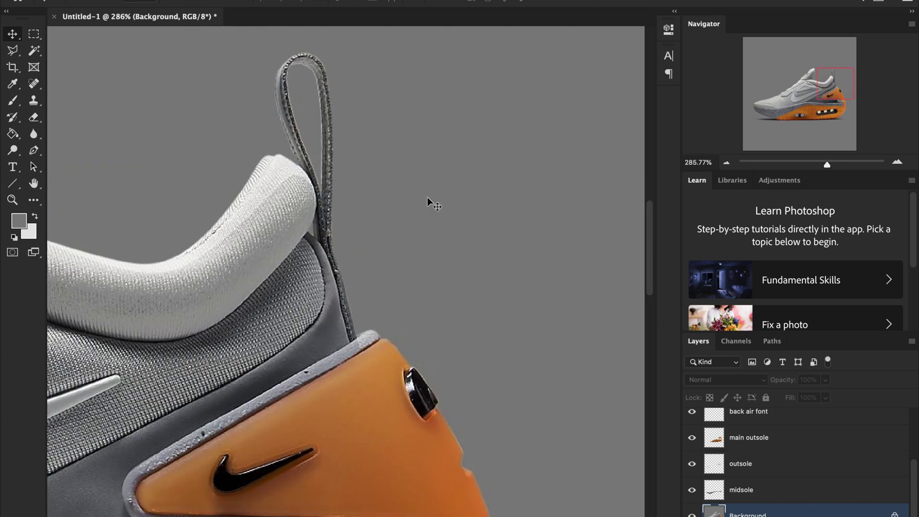
pyautogui.hscroll(-10, 427, 197)
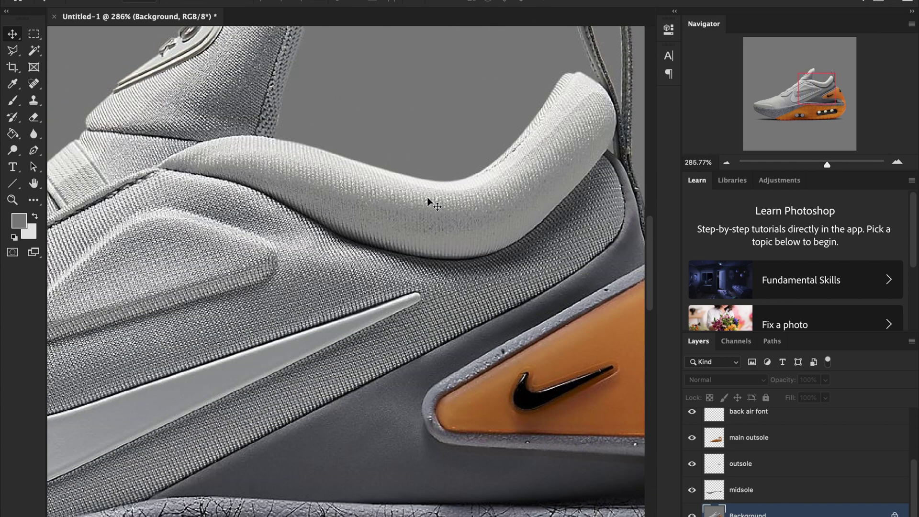
pyautogui.scroll(-5, 427, 197)
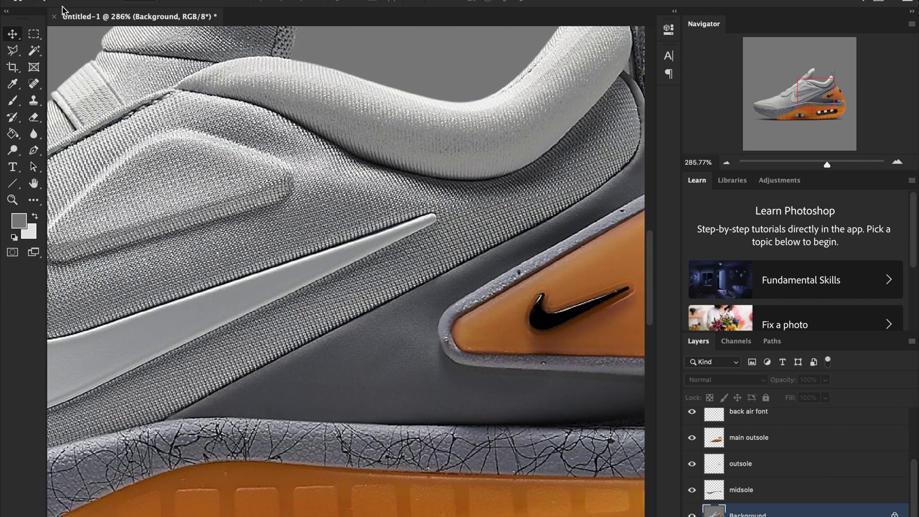
pyautogui.press('l')
pyautogui.scroll(2, 632, 119)
pyautogui.hscroll(4, 632, 120)
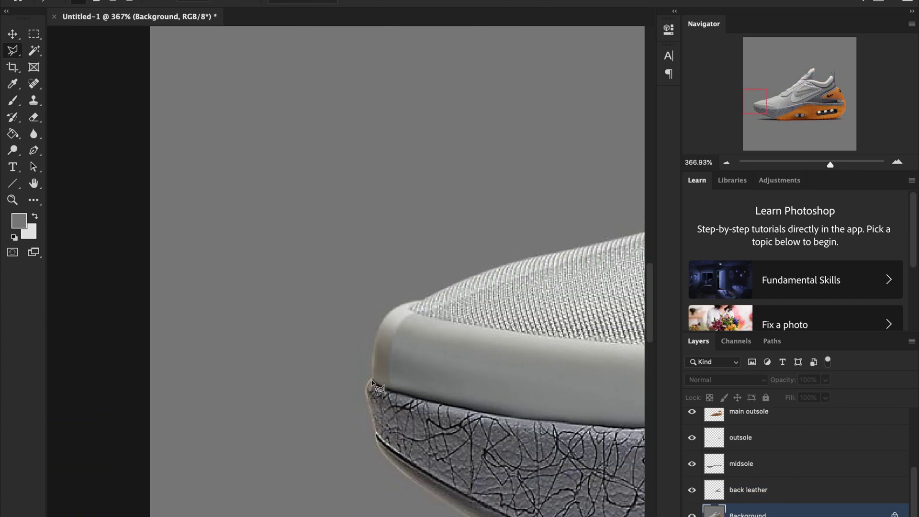
pyautogui.click(365, 383)
pyautogui.click(372, 335)
pyautogui.click(402, 314)
pyautogui.click(431, 307)
pyautogui.click(460, 286)
pyautogui.click(502, 266)
pyautogui.click(546, 260)
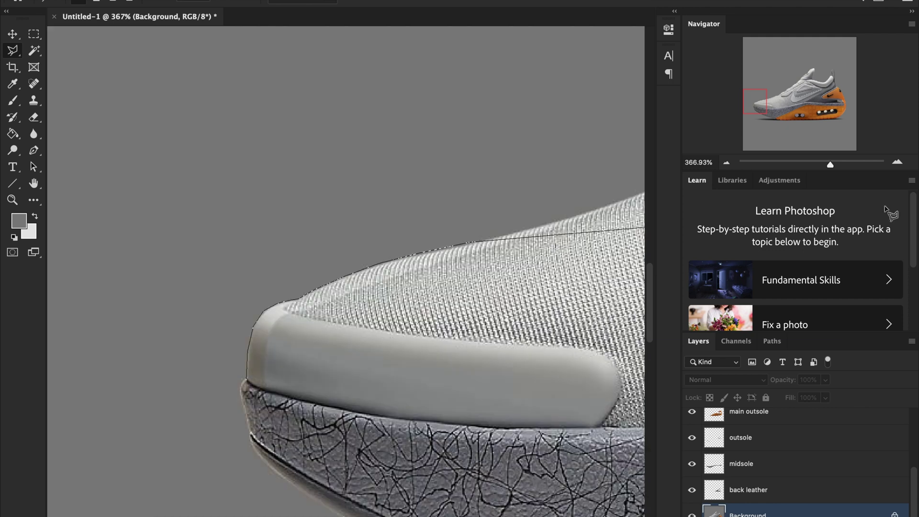
# - Continue the outline along the upper to the heel and close it into a selection
pyautogui.hscroll(5, 581, 195)
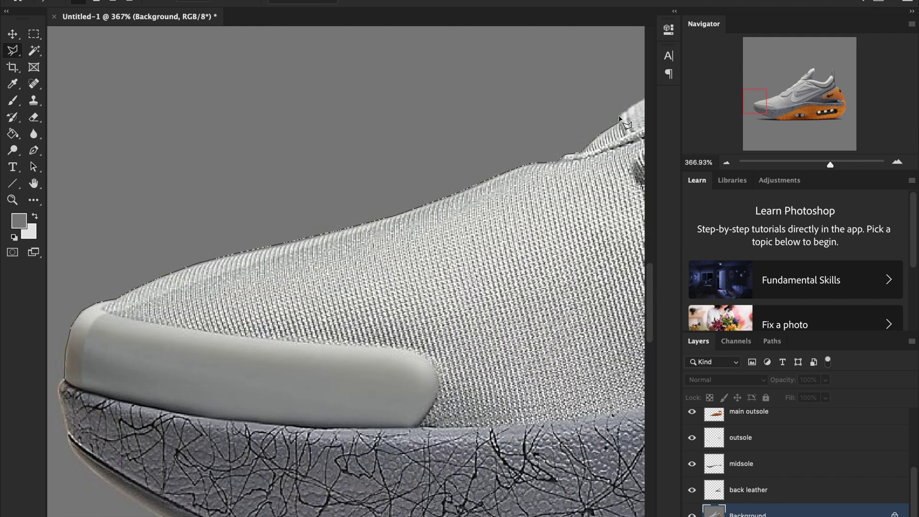
pyautogui.hscroll(7, 608, 129)
pyautogui.scroll(5, 608, 130)
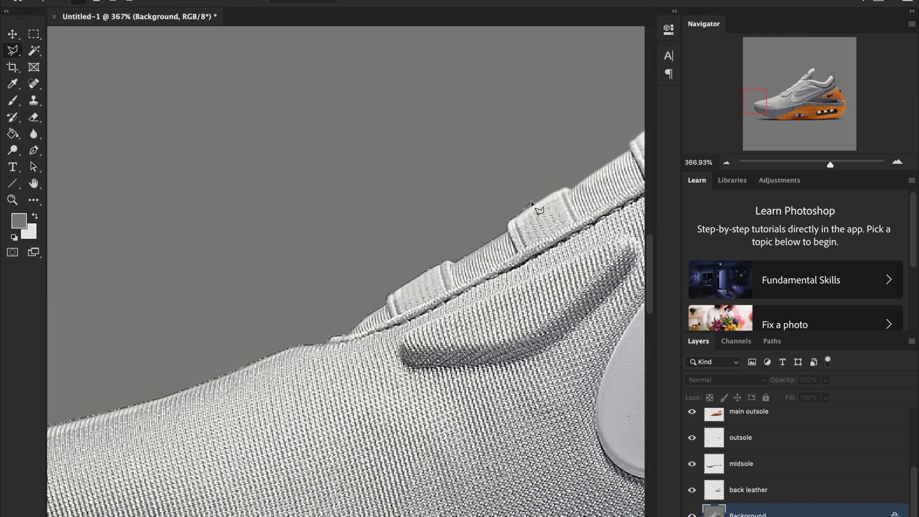
pyautogui.hscroll(4, 631, 145)
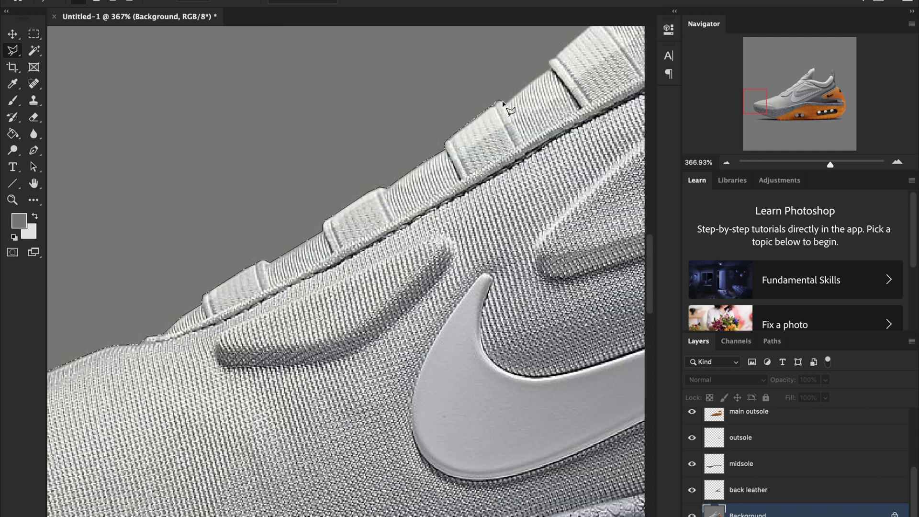
pyautogui.hscroll(3, 562, 66)
pyautogui.scroll(3, 563, 66)
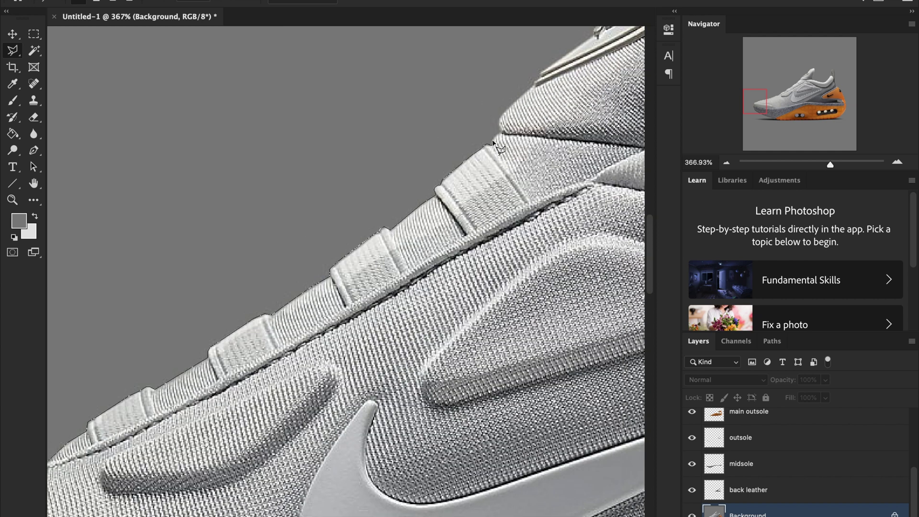
pyautogui.hscroll(3, 540, 74)
pyautogui.scroll(3, 540, 74)
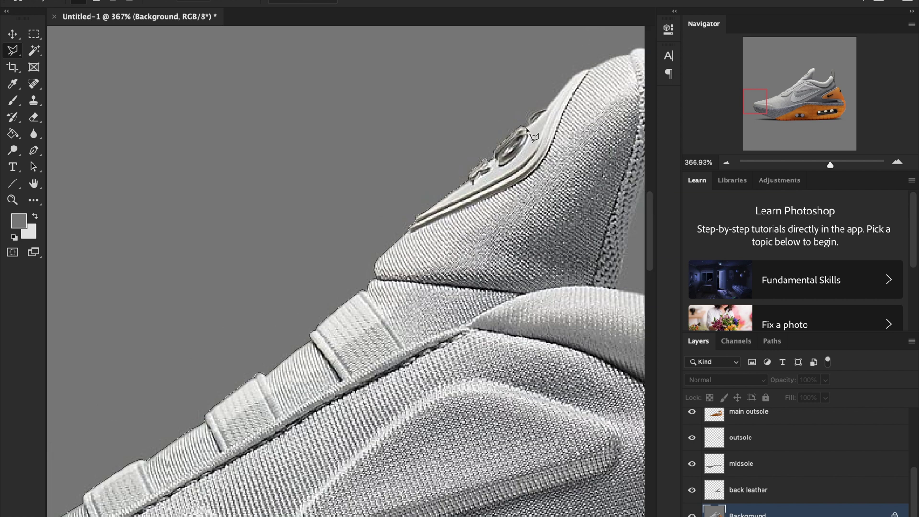
pyautogui.hscroll(3, 526, 129)
pyautogui.scroll(2, 526, 129)
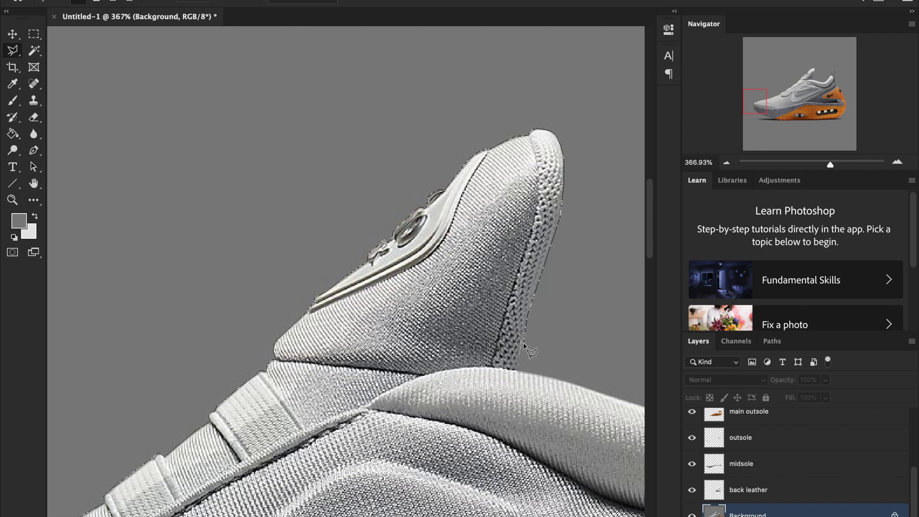
pyautogui.hscroll(5, 594, 398)
pyautogui.scroll(-1, 593, 397)
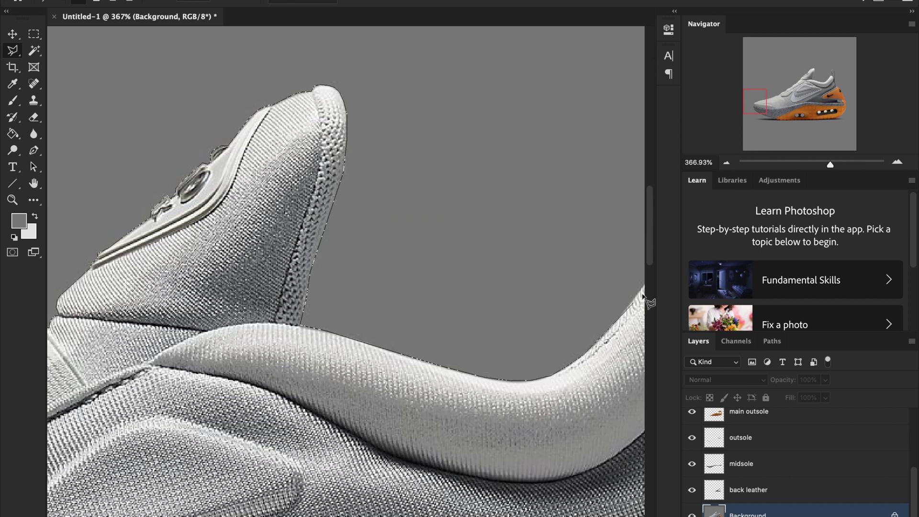
pyautogui.hscroll(4, 627, 296)
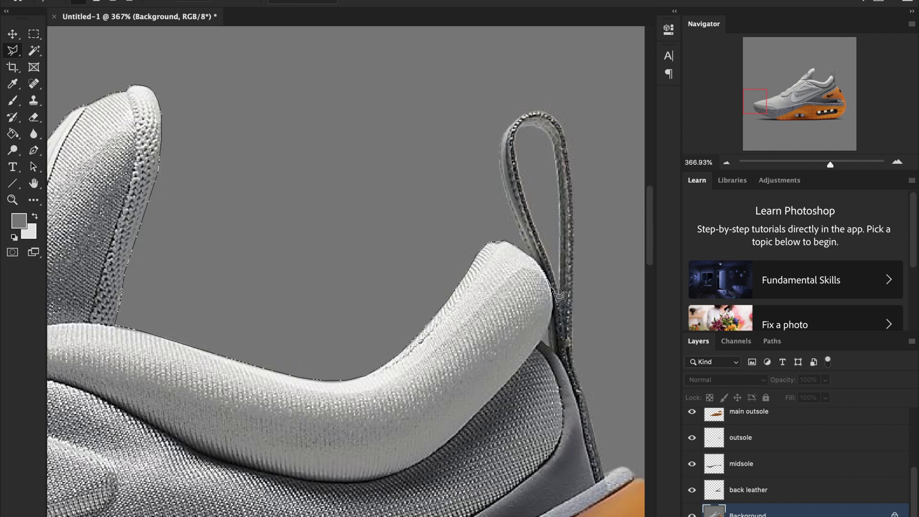
pyautogui.scroll(-8, 555, 345)
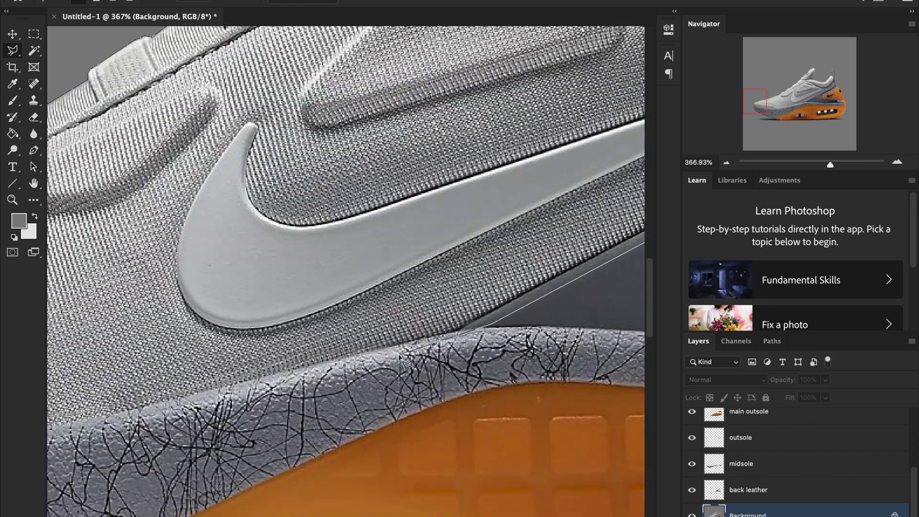
pyautogui.scroll(5, 399, 357)
pyautogui.press('Return')
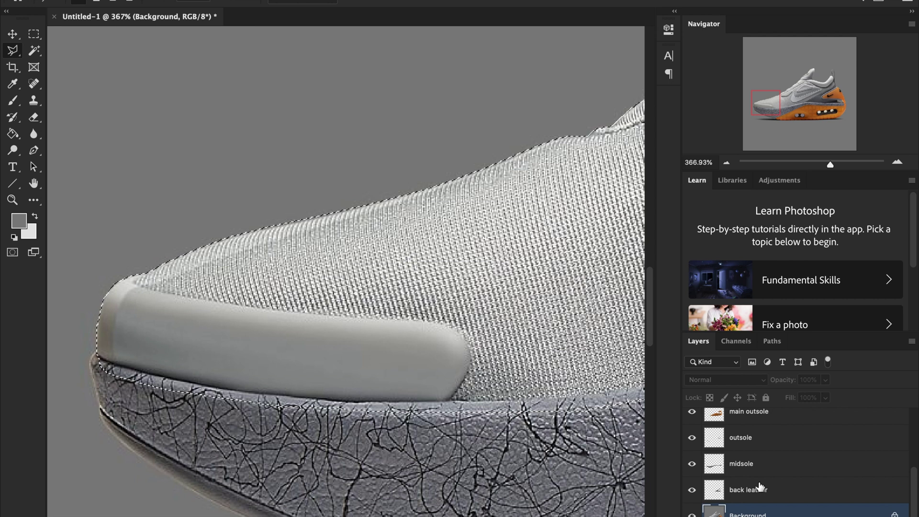
# - Copy the selected upper onto a new layer named 'full upper'
pyautogui.hotkey('ctrl', 'j')
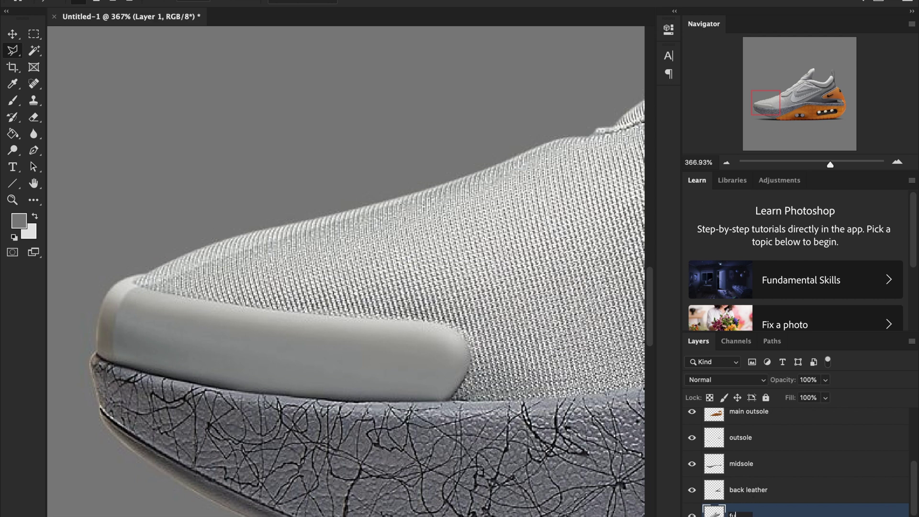
pyautogui.write('er')
pyautogui.press('Return')
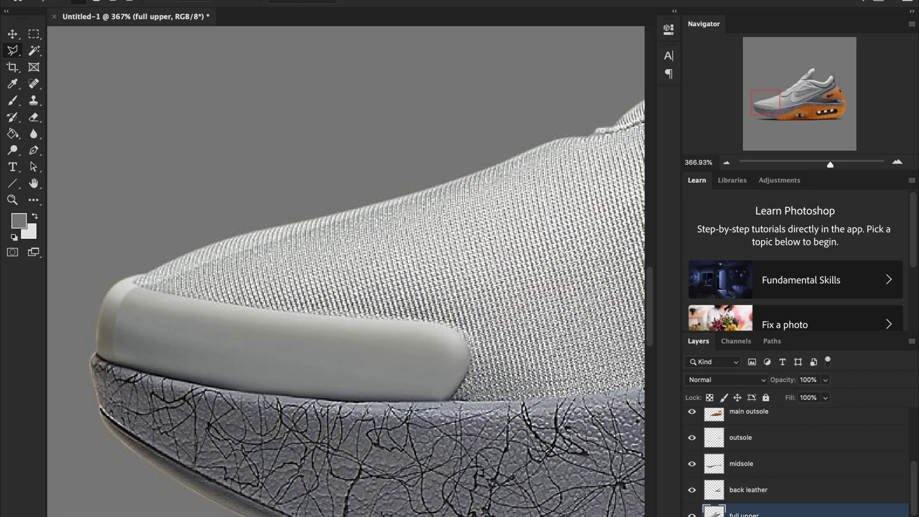
pyautogui.hscroll(15, 407, 407)
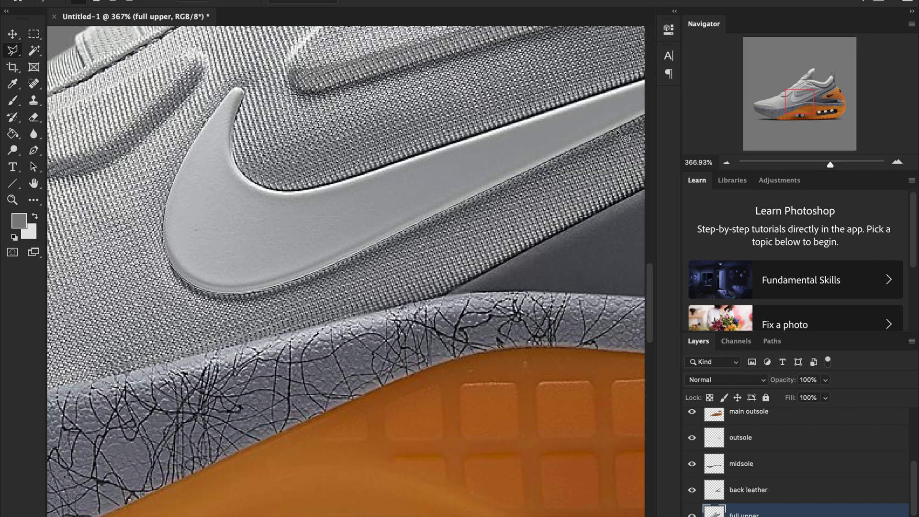
# - Trace a selection around the white swoosh's edge
pyautogui.hscroll(5, 618, 138)
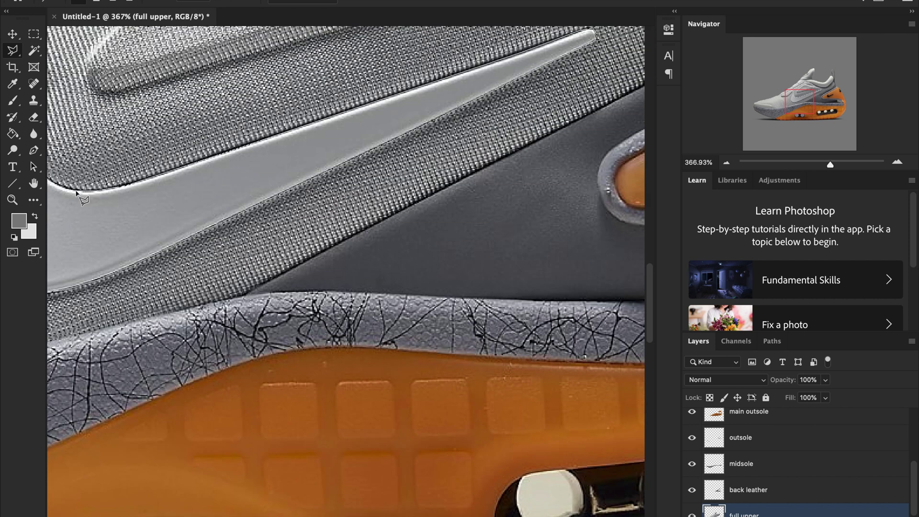
pyautogui.moveTo(135, 196); pyautogui.dragTo(271, 231)
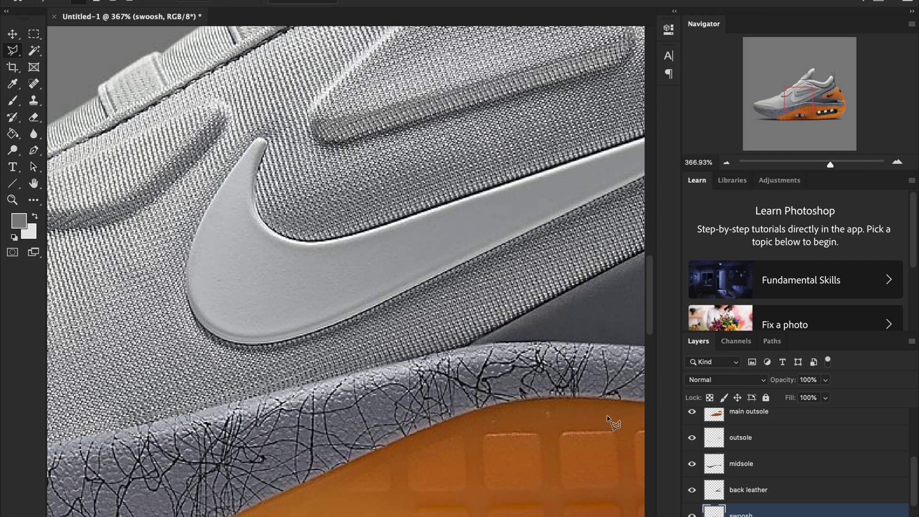
pyautogui.moveTo(822, 163); pyautogui.dragTo(813, 164)
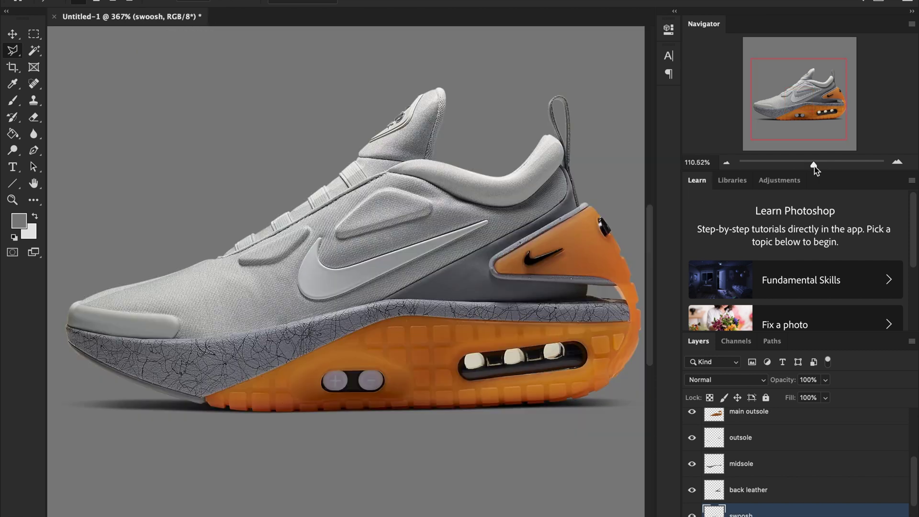
pyautogui.scroll(-2, 794, 459)
# - Outline the padded collar on full upper and copy it onto a new layer for 'collar'
pyautogui.click(744, 490)
pyautogui.scroll(3, 451, 160)
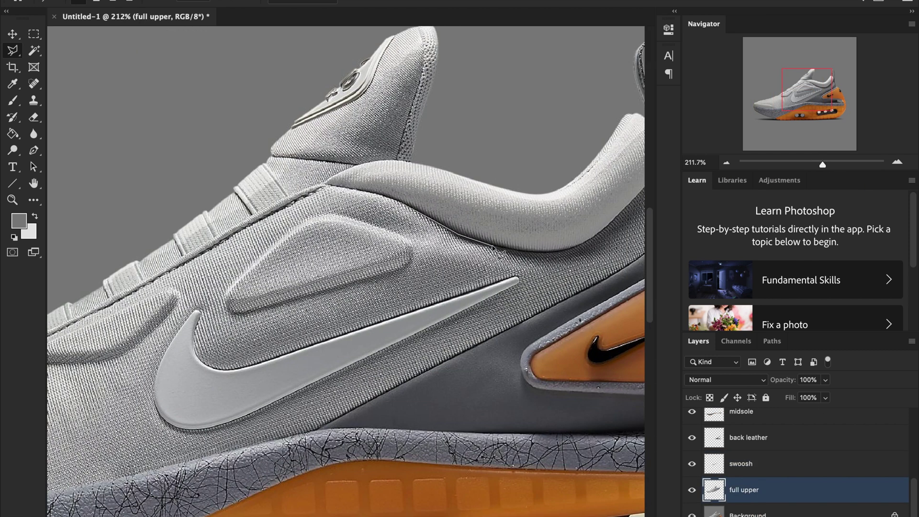
pyautogui.click(500, 146)
pyautogui.click(476, 107)
pyautogui.click(449, 106)
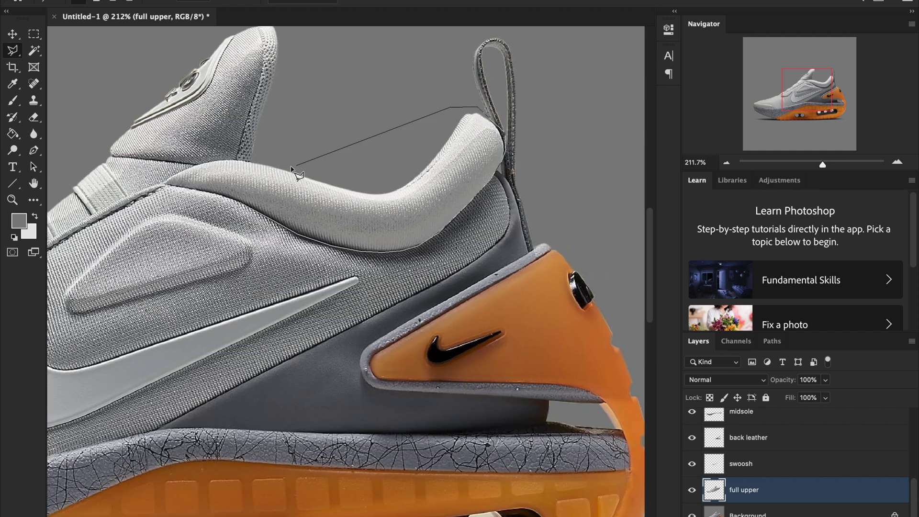
pyautogui.click(286, 165)
pyautogui.click(163, 185)
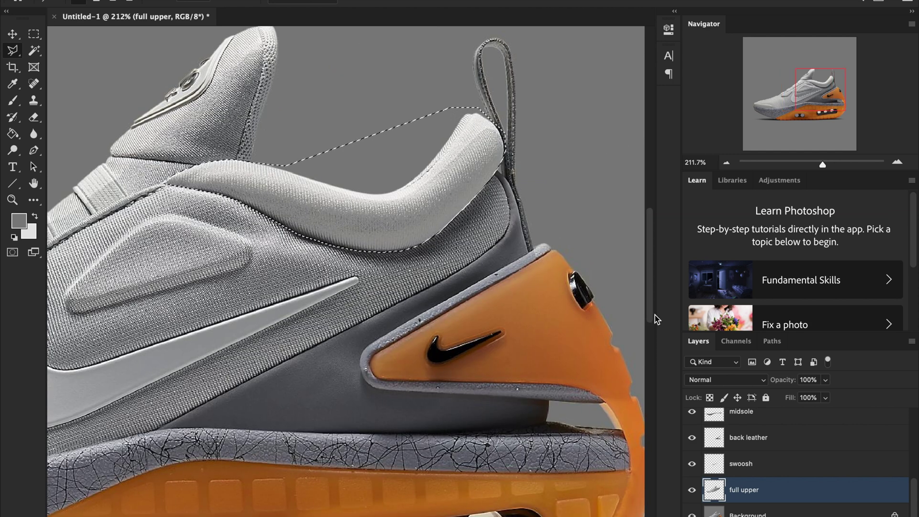
pyautogui.press('super+j')
pyautogui.press('super+equal')
pyautogui.press('super+equal')
pyautogui.press('super+equal')
pyautogui.scroll(-5, 457, 186)
pyautogui.doubleClick(740, 489)
# - Finish naming the 'collar' layer, then select full upper zoomed on the tongue top
pyautogui.write('collar')
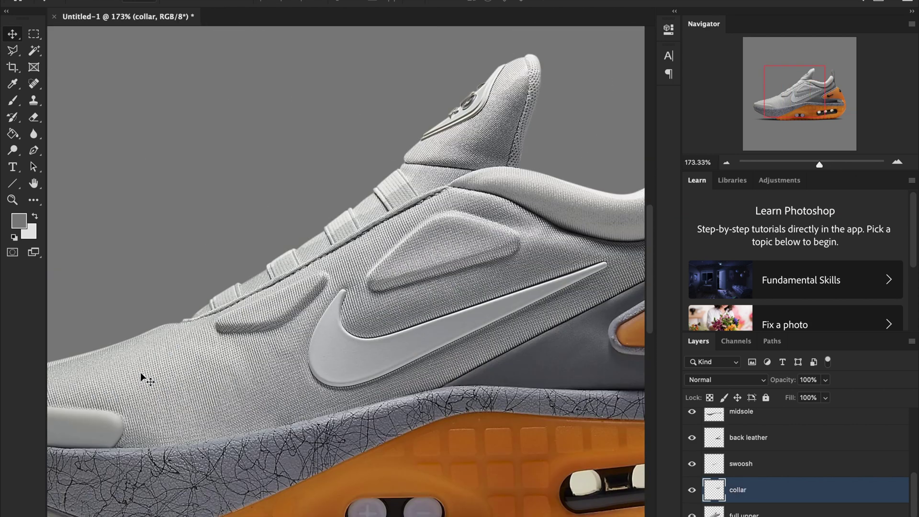
pyautogui.click(823, 507)
pyautogui.scroll(5, 472, 322)
pyautogui.hscroll(5, 471, 322)
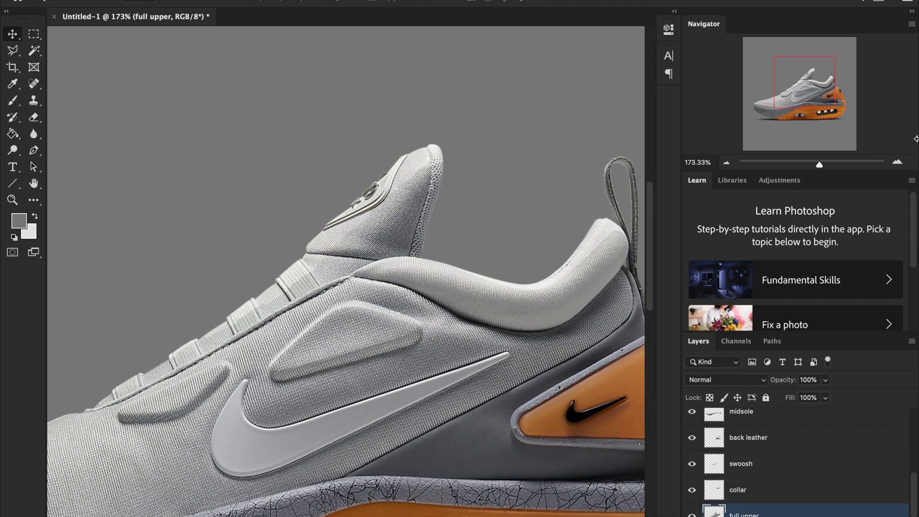
pyautogui.click(840, 163)
pyautogui.scroll(5, 607, 165)
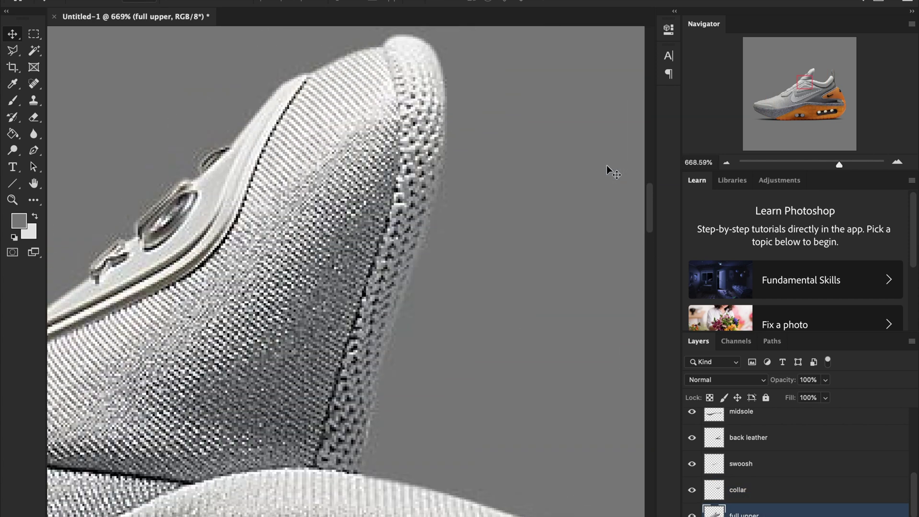
# - Outline the tongue lining with Polygonal Lasso points and close the selection
pyautogui.click(12, 51)
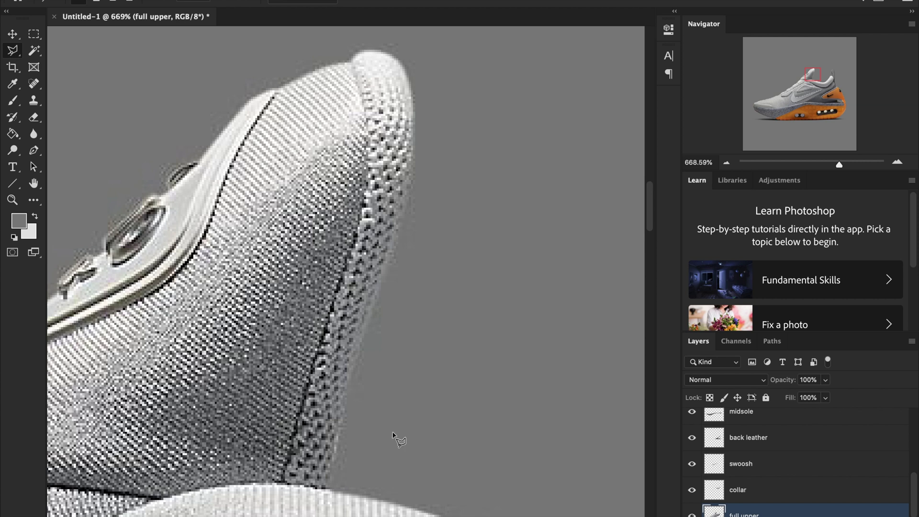
pyautogui.click(284, 483)
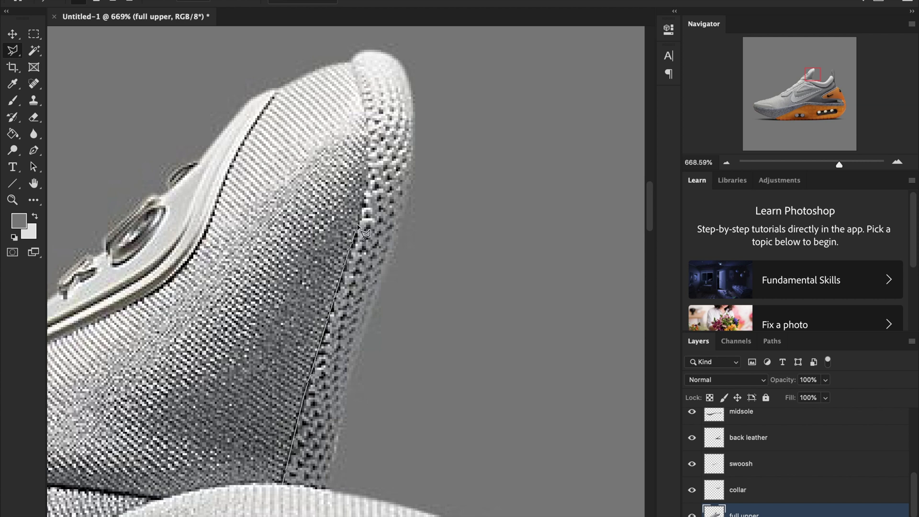
pyautogui.click(369, 168)
pyautogui.click(345, 56)
pyautogui.click(366, 43)
pyautogui.click(390, 50)
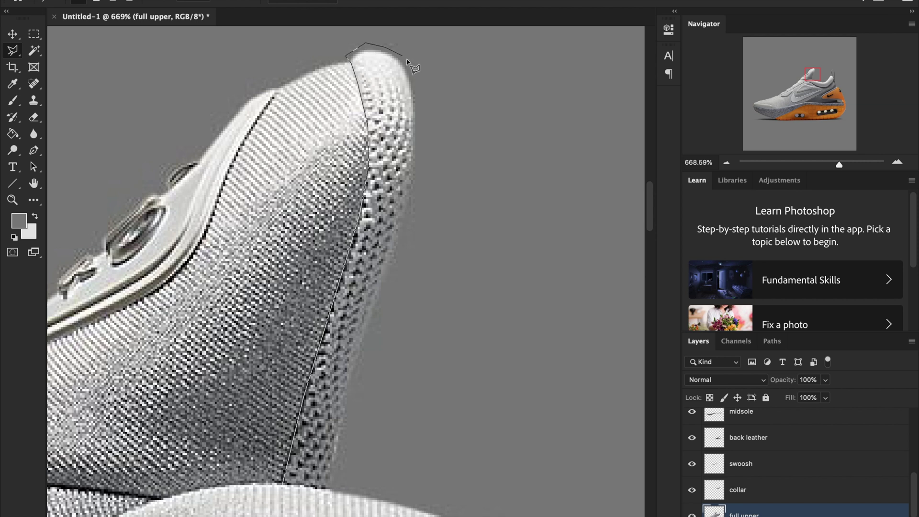
pyautogui.click(409, 61)
pyautogui.click(420, 90)
pyautogui.click(423, 143)
pyautogui.click(411, 230)
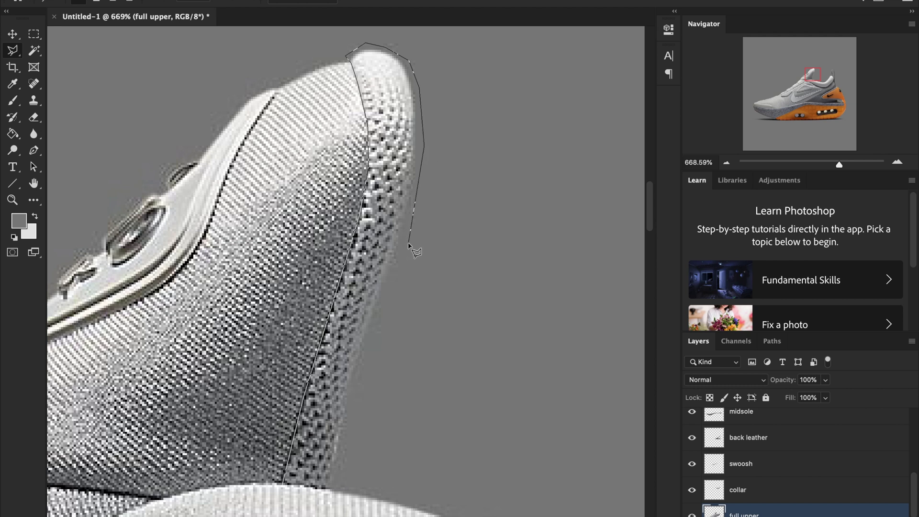
pyautogui.click(364, 396)
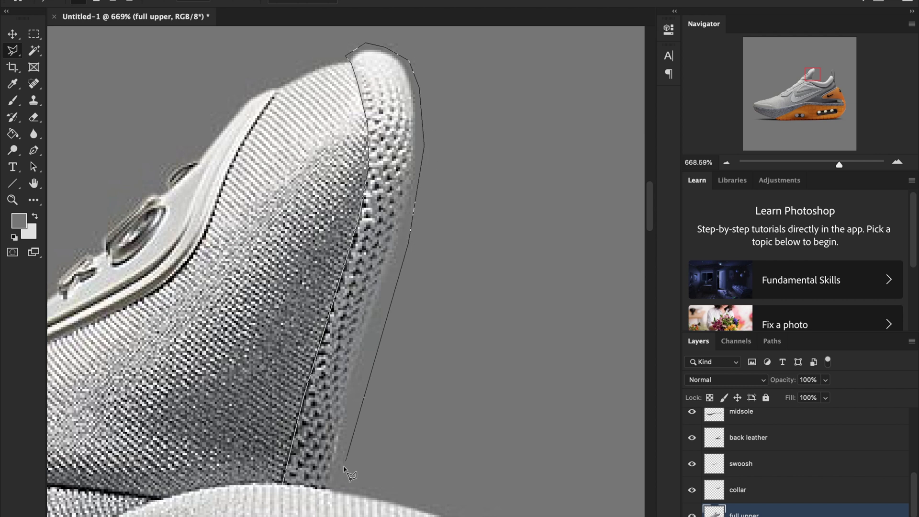
pyautogui.click(336, 490)
pyautogui.click(283, 486)
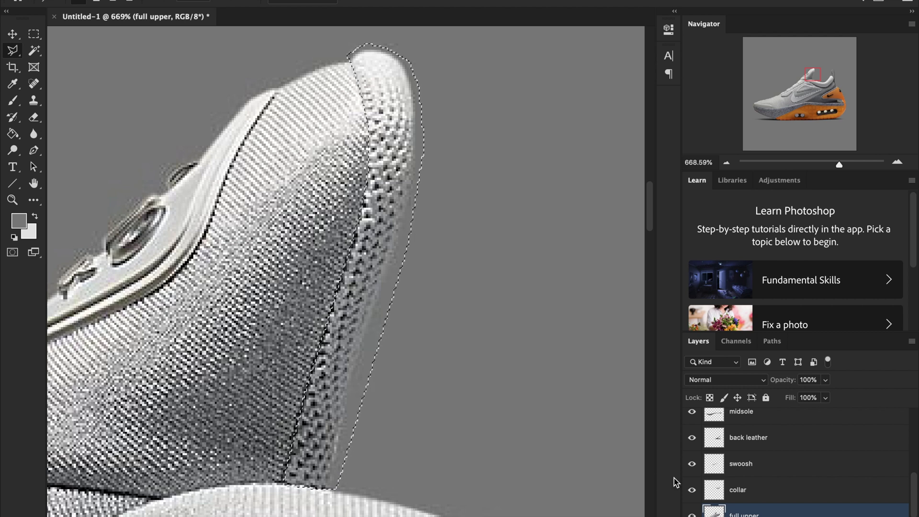
# - Copy the lining to a new layer, nudge it into alignment, and name it 'tongue liner'
pyautogui.hotkey('ctrl', 'j')
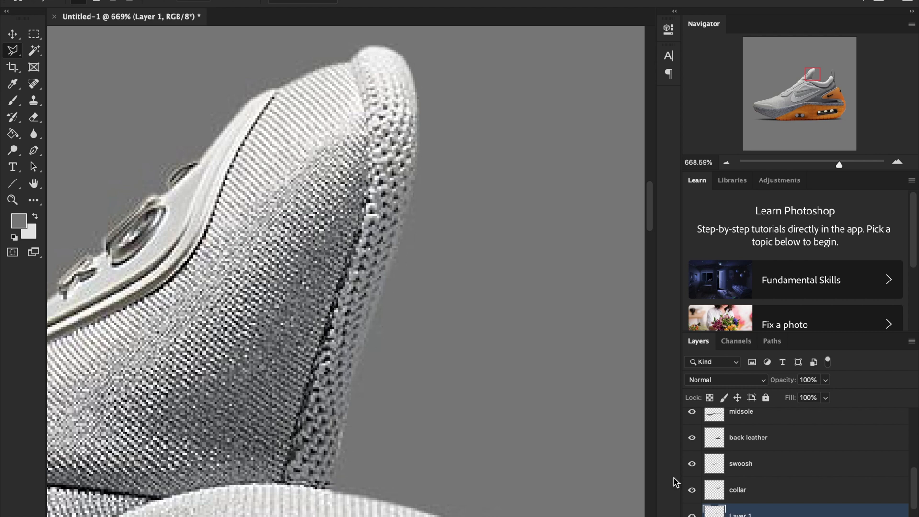
pyautogui.click(13, 35)
pyautogui.moveTo(388, 217); pyautogui.dragTo(382, 218)
pyautogui.click(849, 165)
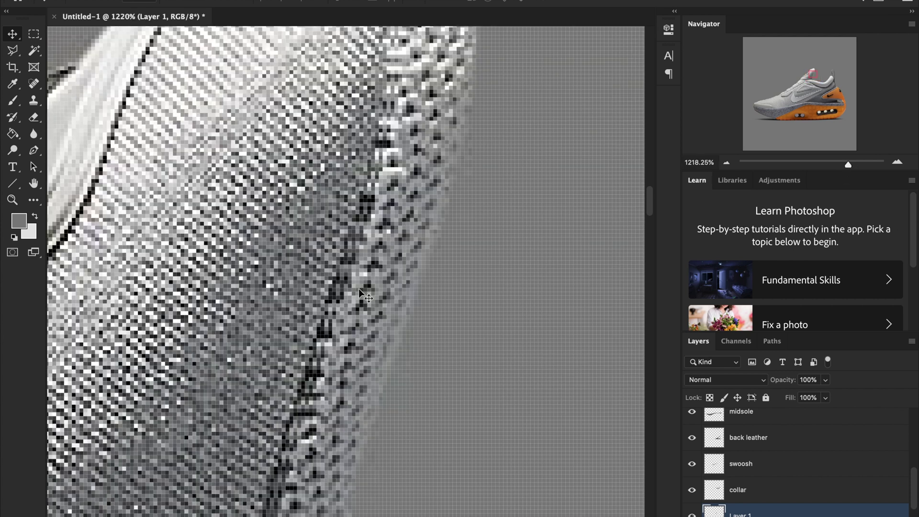
pyautogui.moveTo(359, 293); pyautogui.dragTo(355, 292)
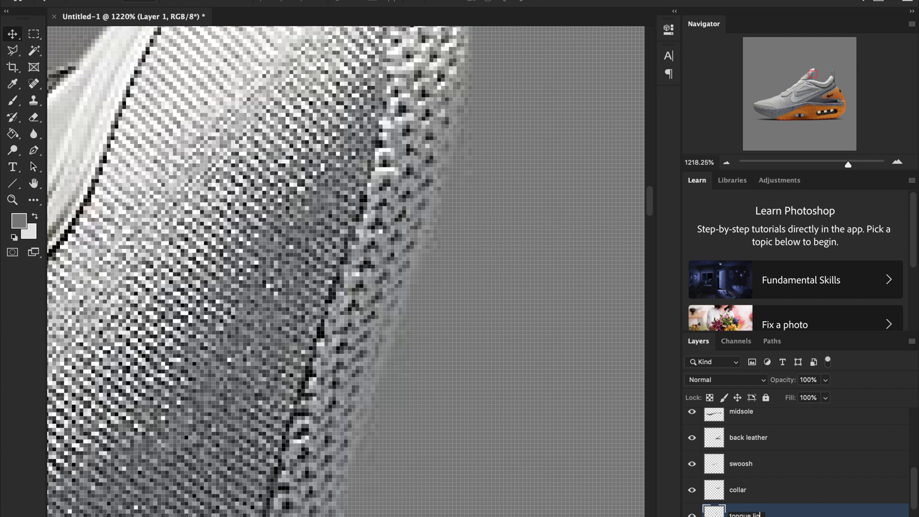
pyautogui.write('er')
pyautogui.press('Return')
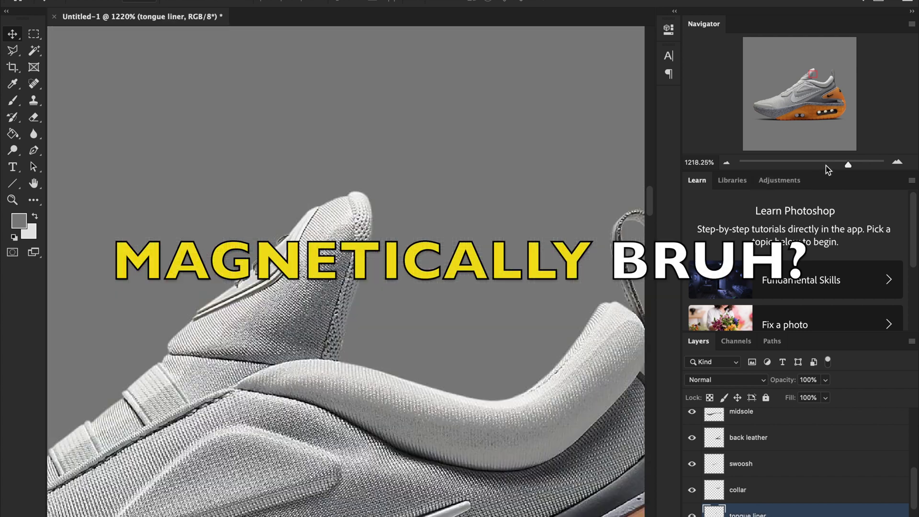
pyautogui.click(826, 165)
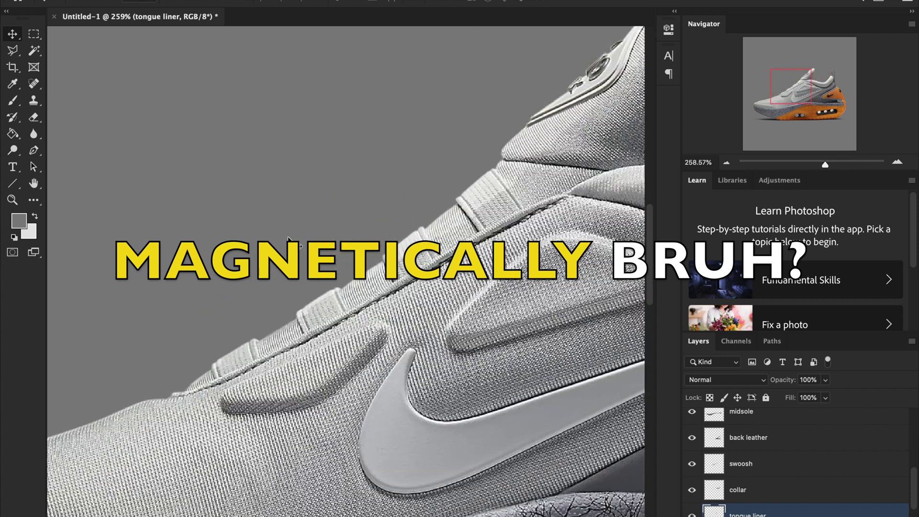
# - On the full upper layer, outline the first tongue strap with Polygonal Lasso
pyautogui.scroll(-2, 288, 238)
pyautogui.hscroll(-2, 288, 238)
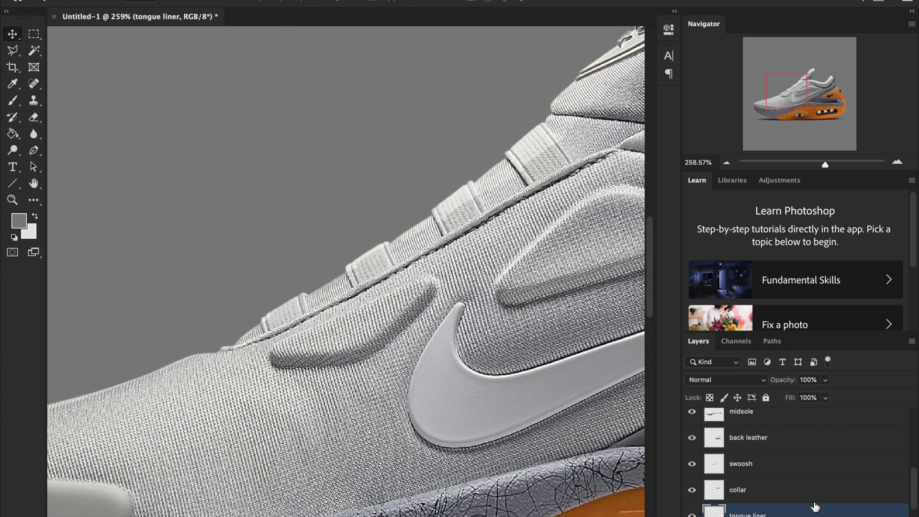
pyautogui.scroll(-2, 815, 507)
pyautogui.click(789, 490)
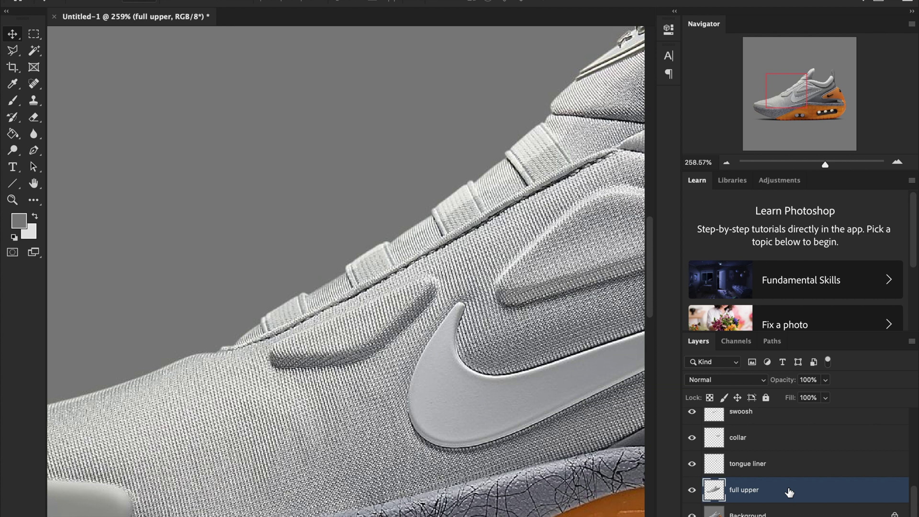
pyautogui.click(842, 165)
pyautogui.click(11, 54)
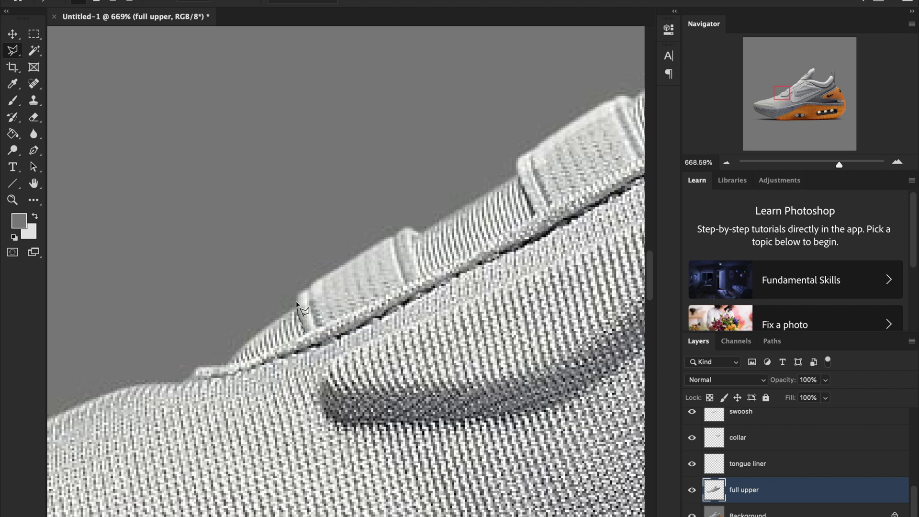
pyautogui.click(295, 284)
pyautogui.click(406, 207)
pyautogui.click(422, 277)
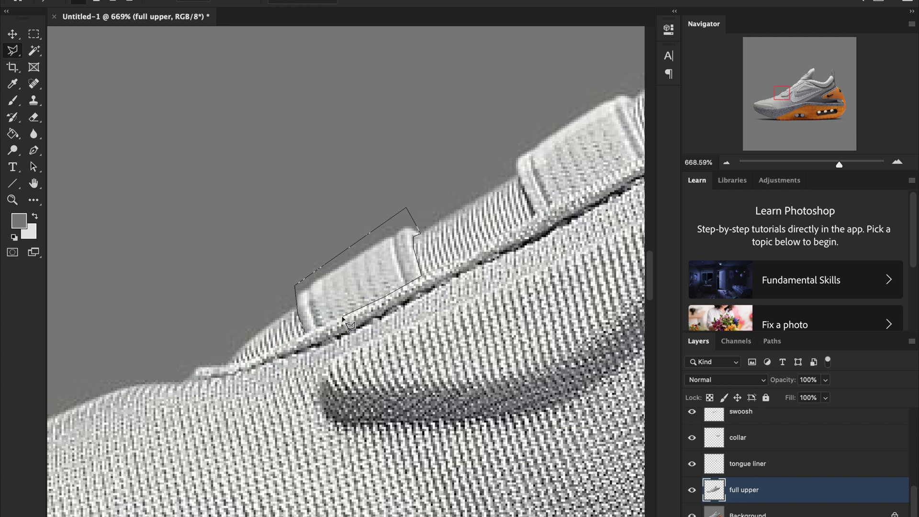
pyautogui.click(306, 335)
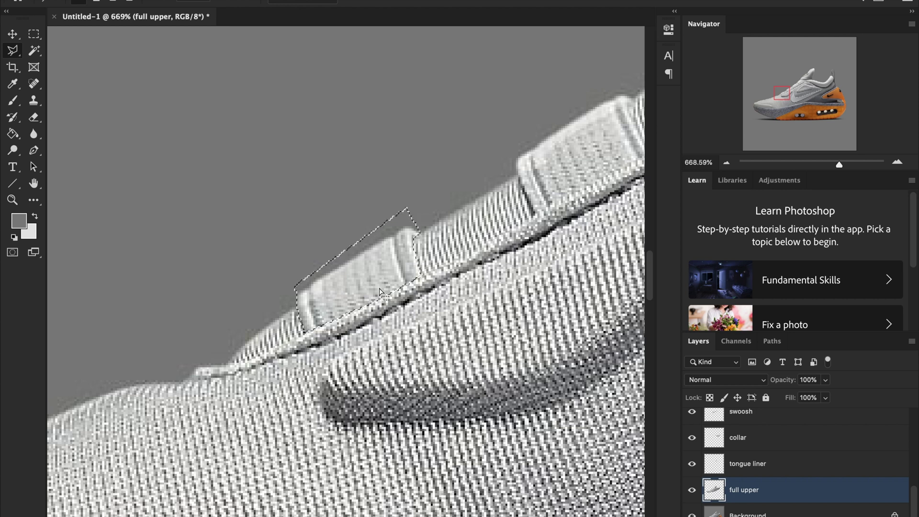
# - Add the second and third tongue straps to the selection
pyautogui.hscroll(5, 363, 301)
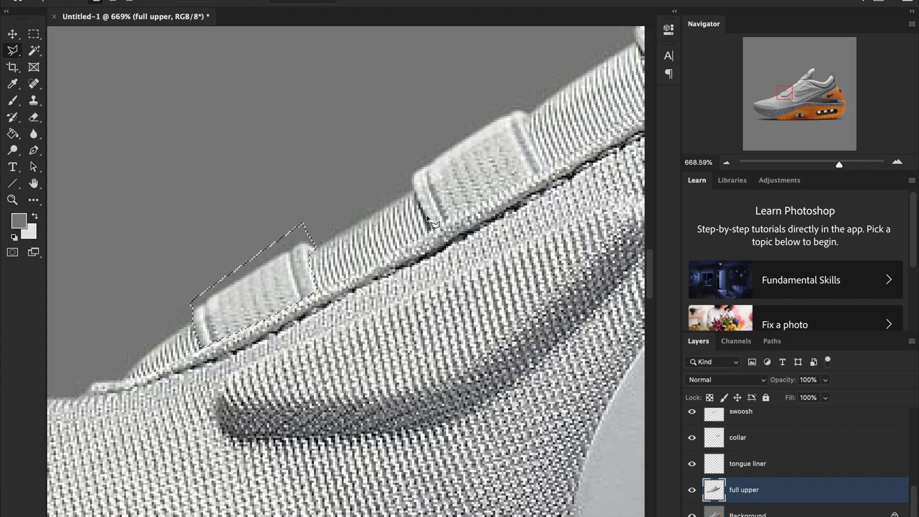
pyautogui.click(412, 187)
pyautogui.click(412, 168)
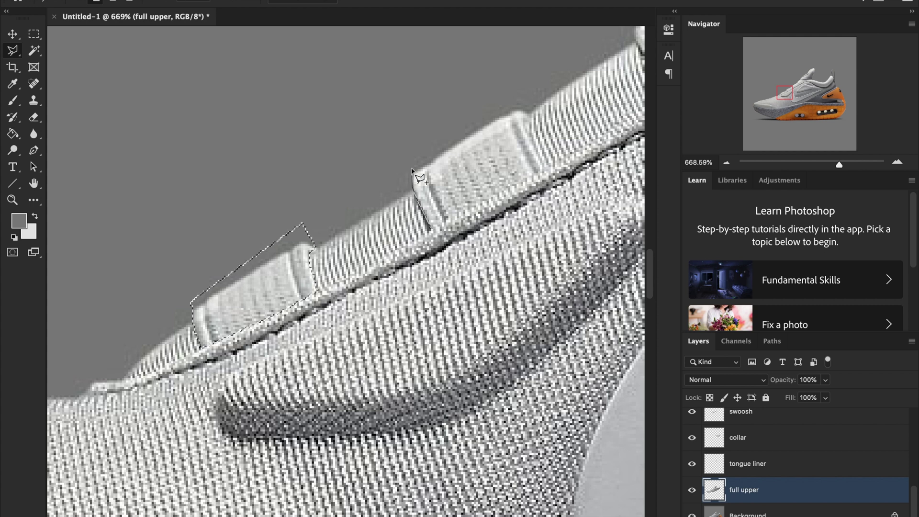
pyautogui.click(509, 105)
pyautogui.click(532, 110)
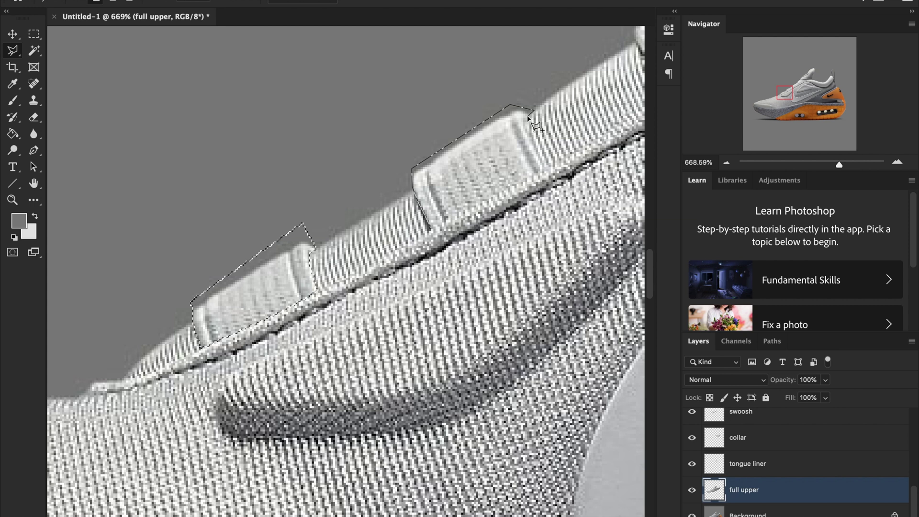
pyautogui.click(526, 121)
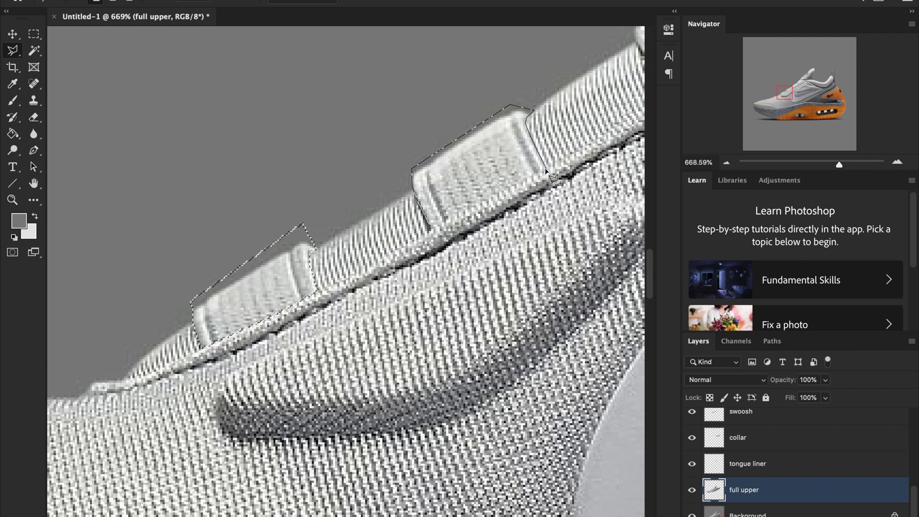
pyautogui.click(546, 168)
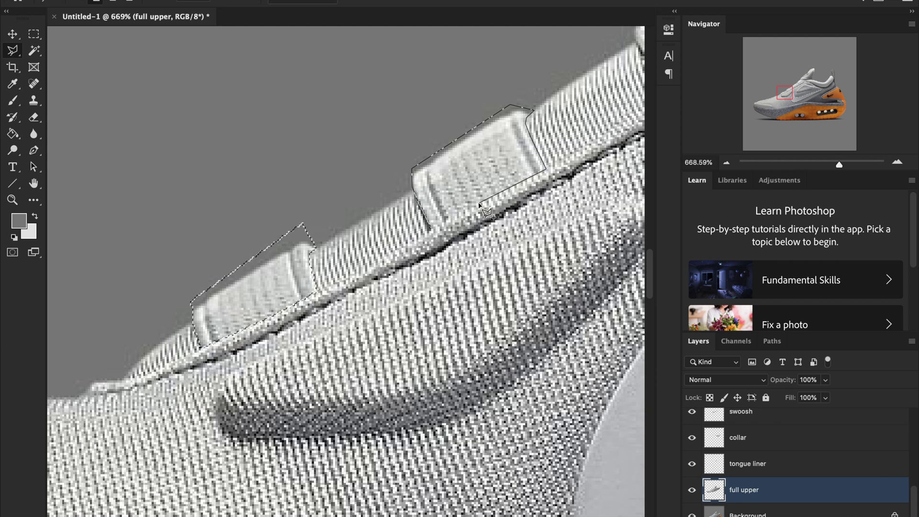
pyautogui.click(443, 218)
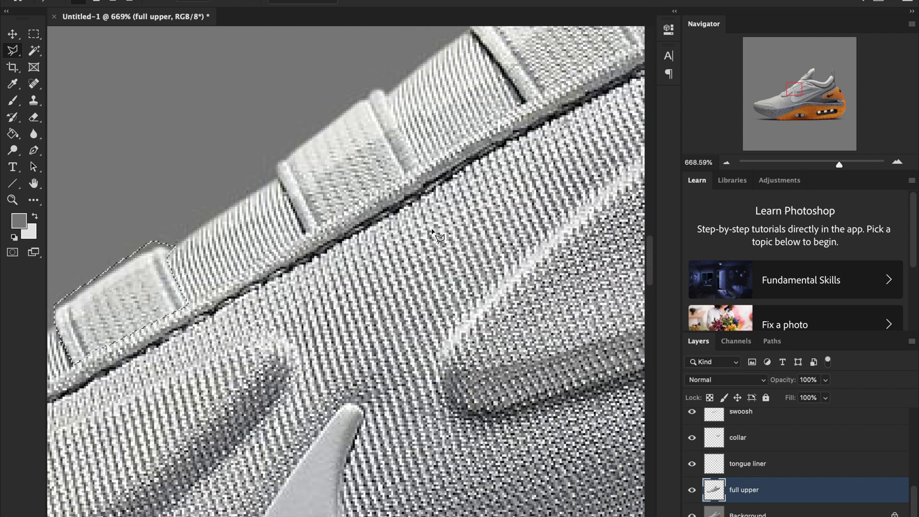
pyautogui.keyDown('shift'); pyautogui.click(304, 233); pyautogui.keyUp('shift')
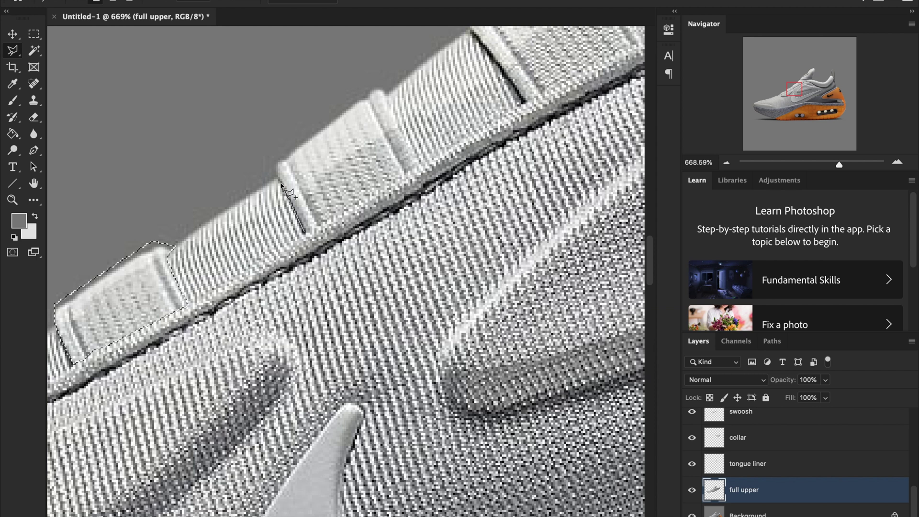
pyautogui.click(276, 163)
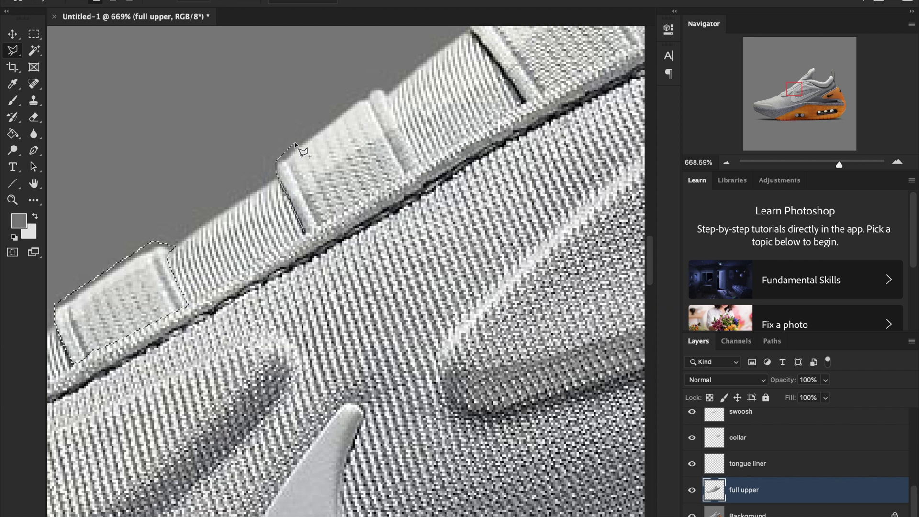
pyautogui.click(382, 75)
pyautogui.click(385, 91)
pyautogui.click(422, 165)
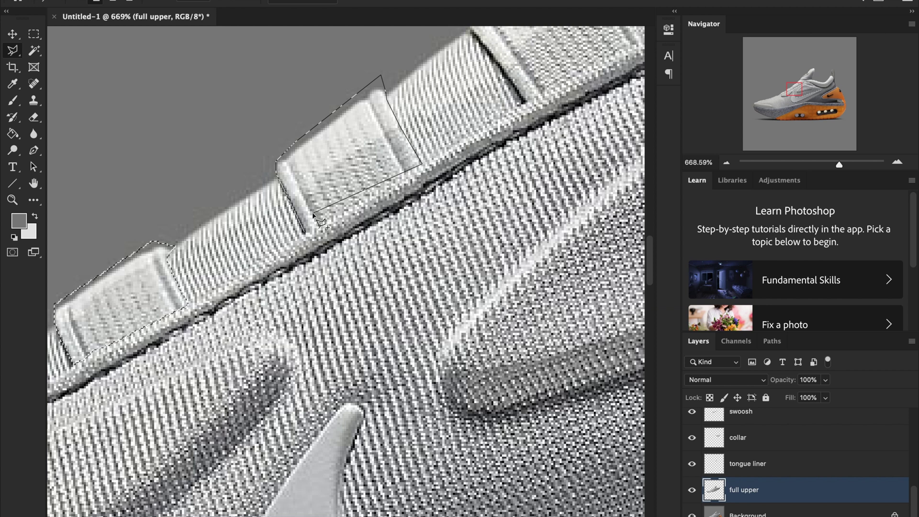
pyautogui.click(305, 235)
# - Add the final strap, then copy the straps onto a new layer named 'tongue straps'
pyautogui.hscroll(5, 305, 235)
pyautogui.scroll(4, 305, 235)
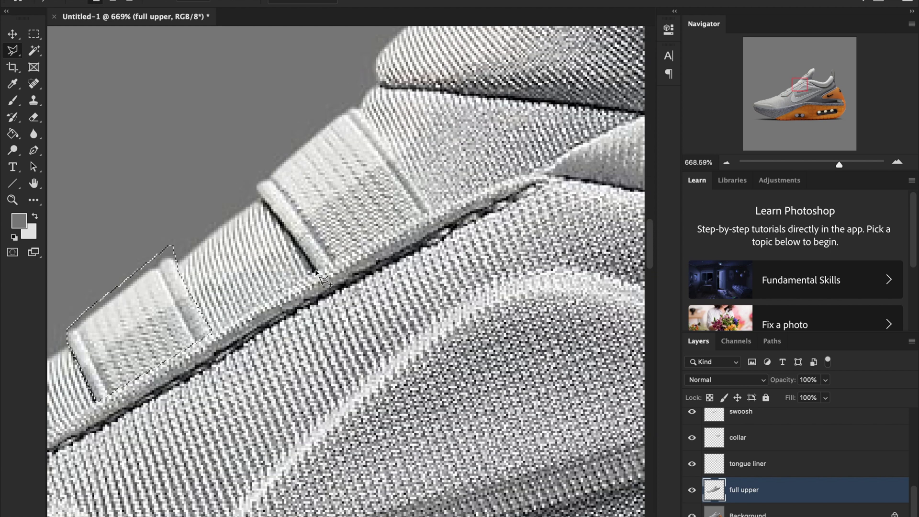
pyautogui.click(313, 271)
pyautogui.click(253, 187)
pyautogui.click(347, 98)
pyautogui.doubleClick(433, 218)
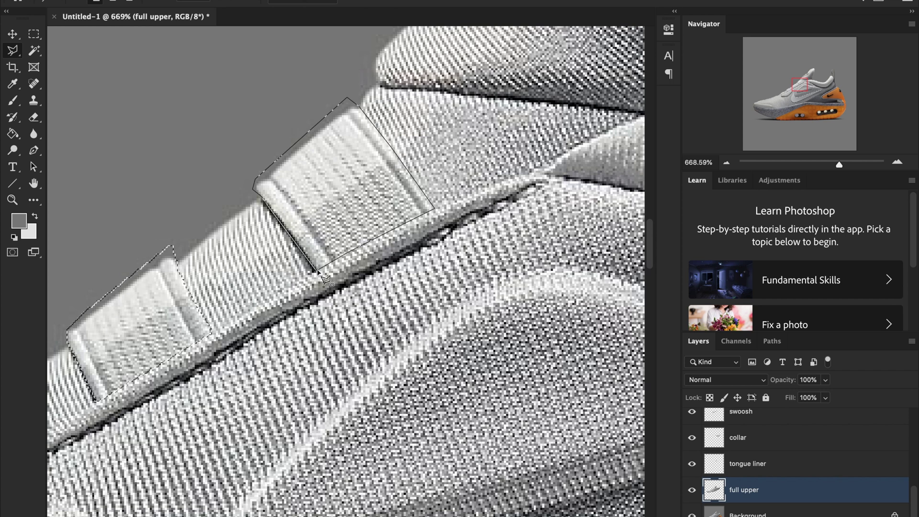
pyautogui.scroll(2, 434, 218)
pyautogui.hotkey('ctrl', 'j')
pyautogui.press('v')
pyautogui.scroll(-5, 270, 269)
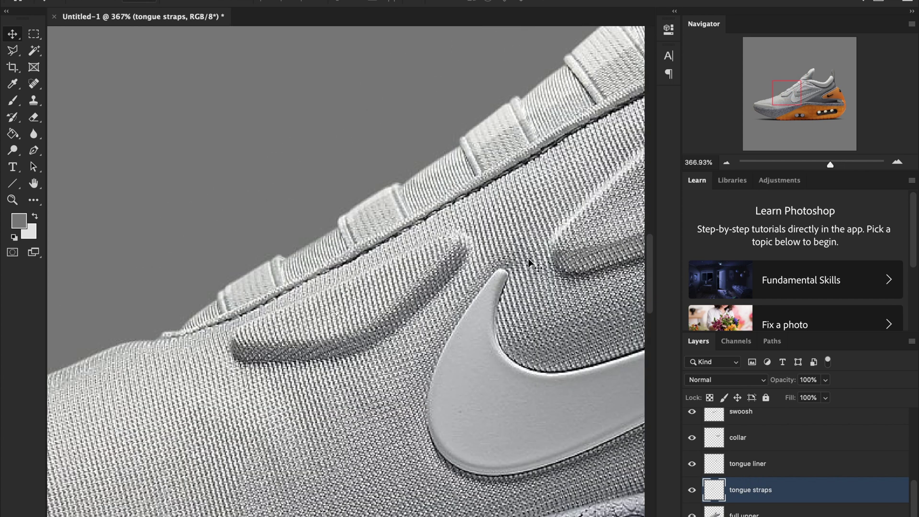
# - Copy the tongue's logo plate from full upper onto a new layer named 'tongue badge'
pyautogui.keyDown('ctrl'); pyautogui.click(530, 263); pyautogui.keyUp('ctrl')
pyautogui.scroll(5, 530, 264)
pyautogui.hscroll(5, 530, 264)
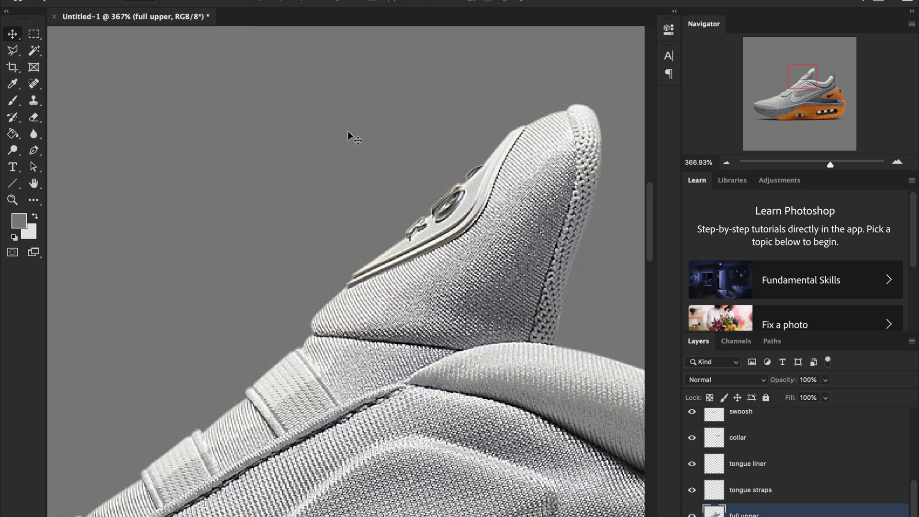
pyautogui.press('l')
pyautogui.click(494, 207)
pyautogui.click(514, 163)
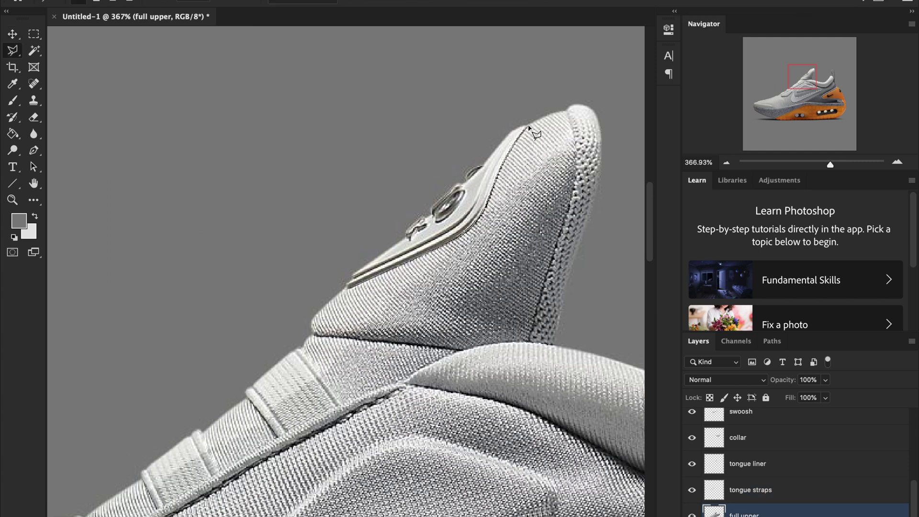
pyautogui.click(534, 132)
pyautogui.click(497, 127)
pyautogui.click(349, 280)
pyautogui.click(495, 208)
pyautogui.hotkey('ctrl', 'j')
pyautogui.press('v')
pyautogui.moveTo(422, 213); pyautogui.dragTo(421, 218)
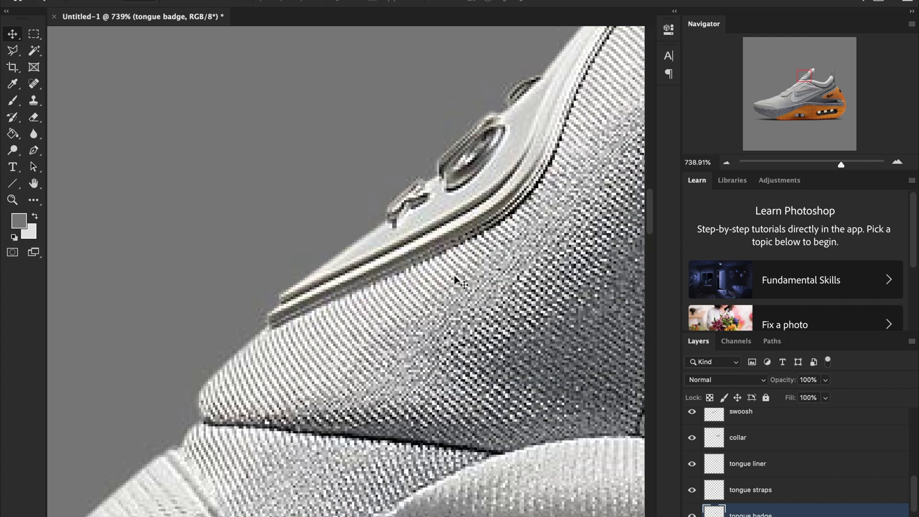
pyautogui.moveTo(459, 223); pyautogui.dragTo(458, 228)
# - Select the tongue lettering and its small top piece on the Background layer
pyautogui.scroll(-2, 732, 492)
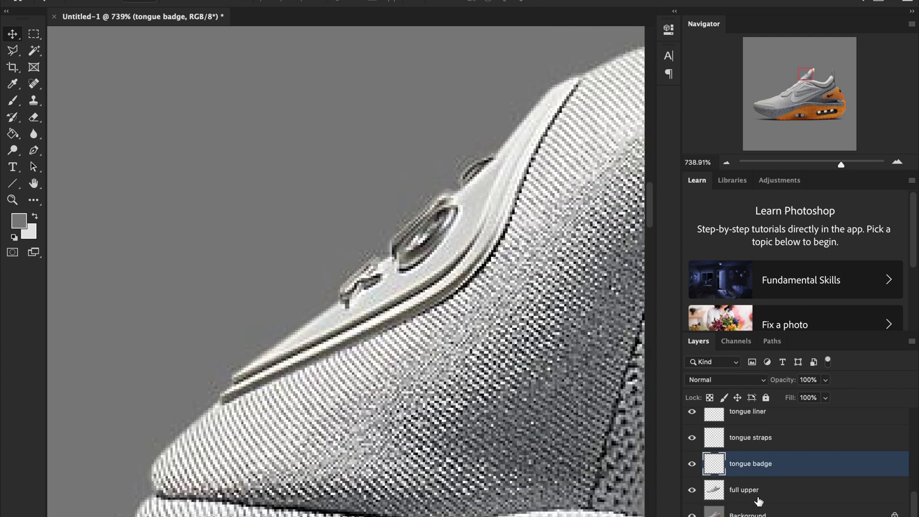
pyautogui.press('l')
pyautogui.click(732, 493)
pyautogui.click(734, 512)
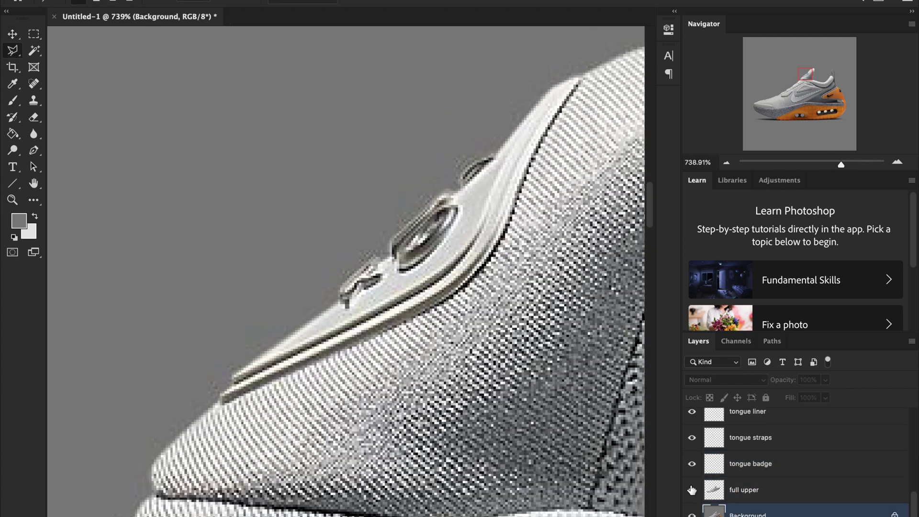
pyautogui.click(757, 473)
pyautogui.click(732, 512)
pyautogui.click(391, 244)
pyautogui.click(391, 258)
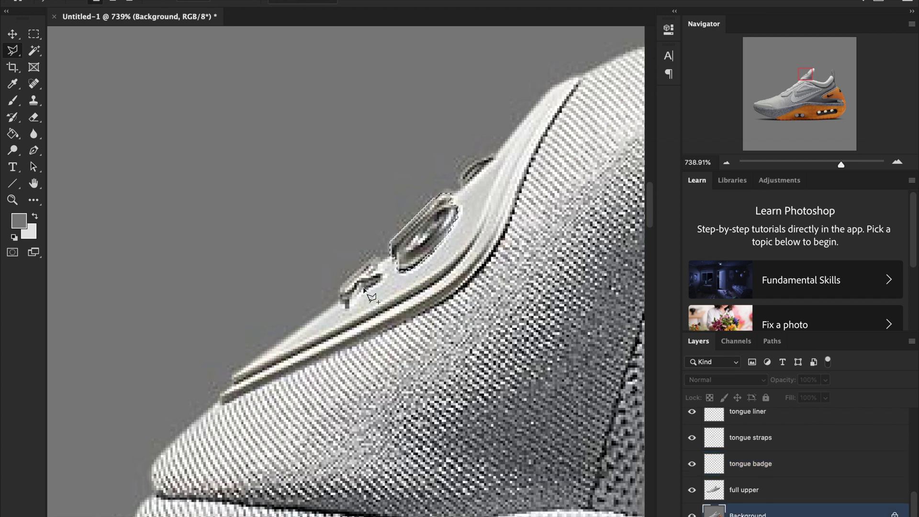
pyautogui.click(378, 262)
pyautogui.click(374, 268)
pyautogui.click(364, 275)
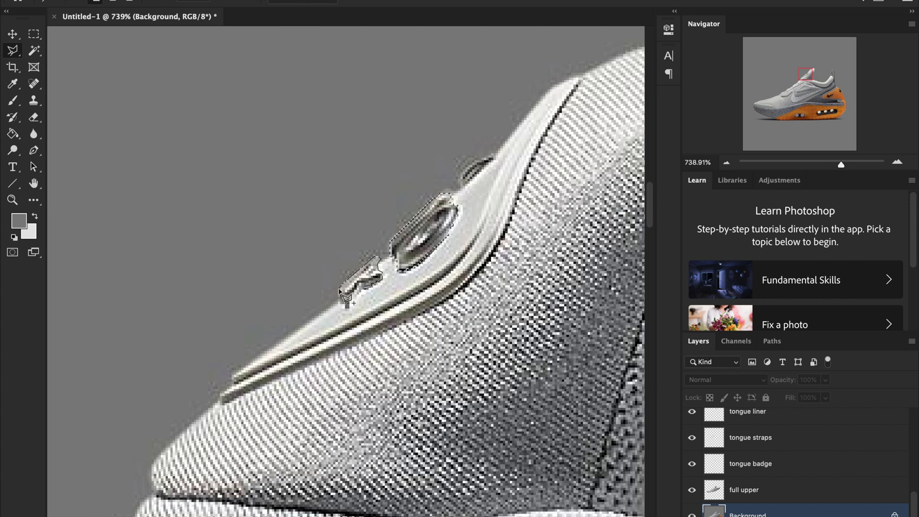
pyautogui.click(340, 295)
pyautogui.click(347, 309)
pyautogui.doubleClick(382, 275)
pyautogui.click(496, 149)
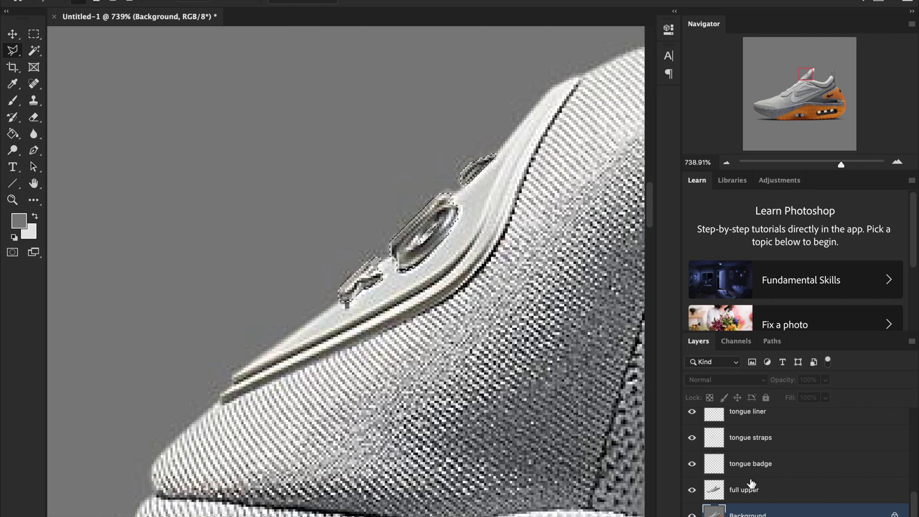
# - Copy the lettering to a new layer named 'tongue fonts' and zoom out to the whole shoe
pyautogui.click(751, 463)
pyautogui.hotkey('ctrl', 'j')
pyautogui.doubleClick(742, 463)
pyautogui.write('tongue fonts')
pyautogui.press('Return')
pyautogui.moveTo(841, 164); pyautogui.dragTo(811, 167)
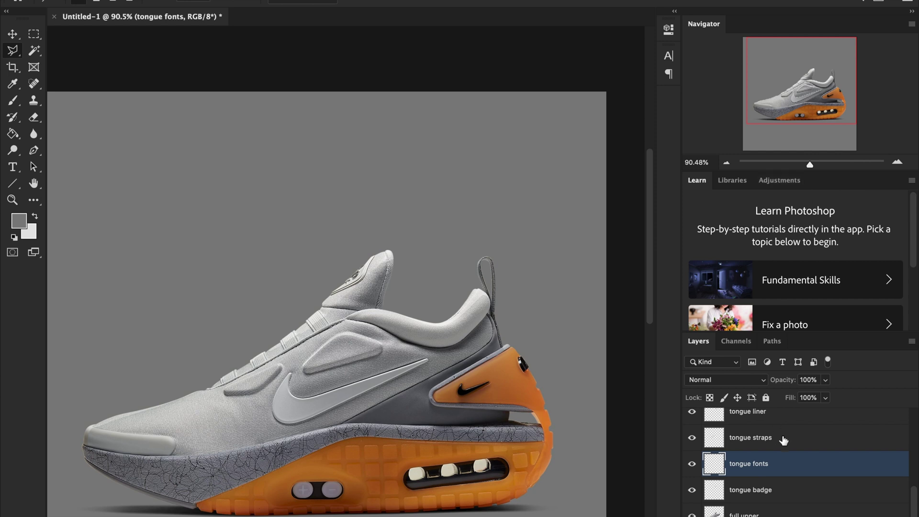
# - Start a black text layer below the shoe, stacked above full upper
pyautogui.scroll(-1, 790, 488)
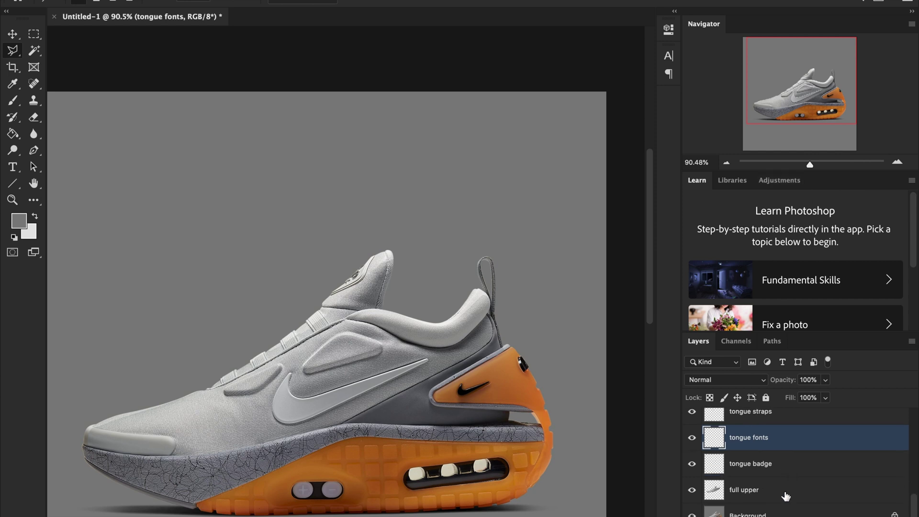
pyautogui.click(786, 493)
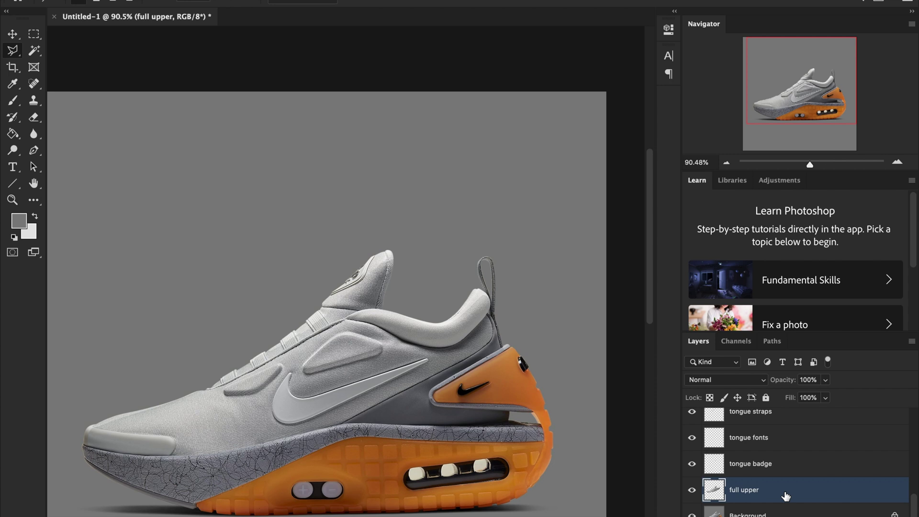
pyautogui.click(11, 168)
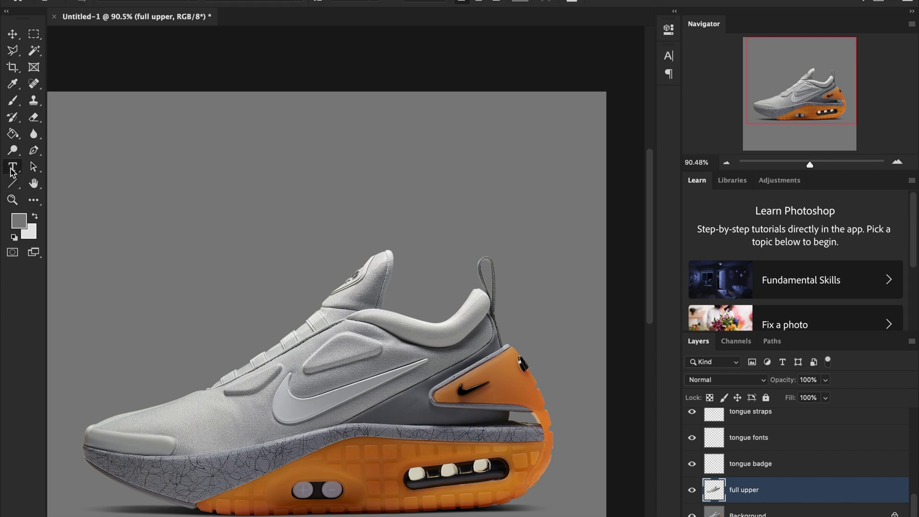
pyautogui.click(520, 3)
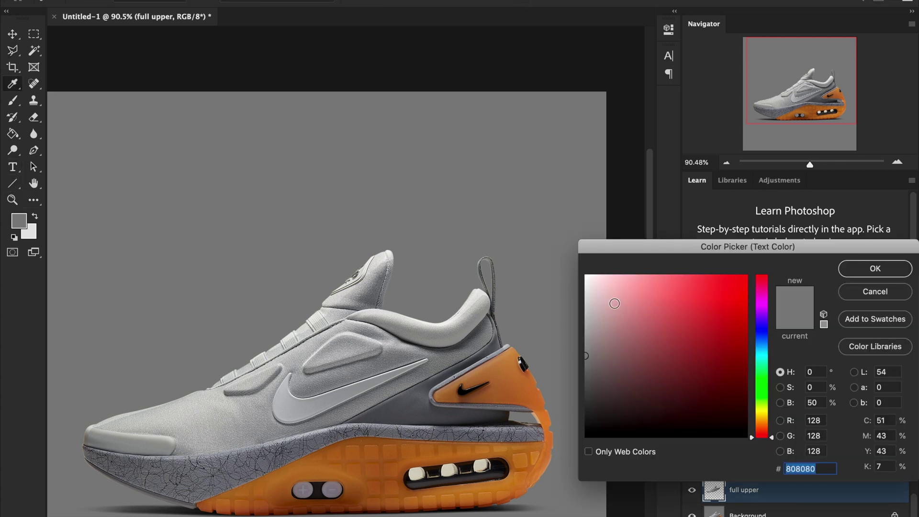
pyautogui.click(628, 468)
pyautogui.press('Return')
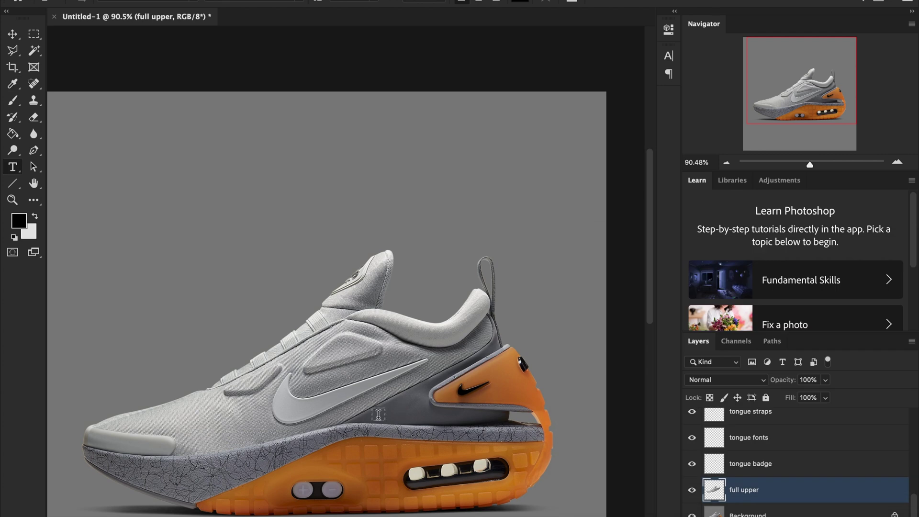
pyautogui.scroll(-3, 337, 414)
pyautogui.click(319, 474)
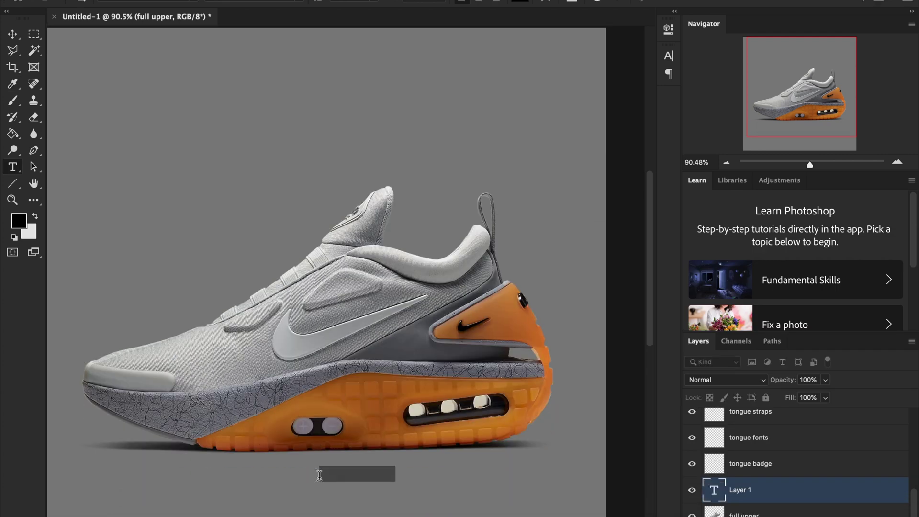
# - Type JAYZRDEAD in the Rawhide Raw 2012 font and commit it
pyautogui.click(196, 1)
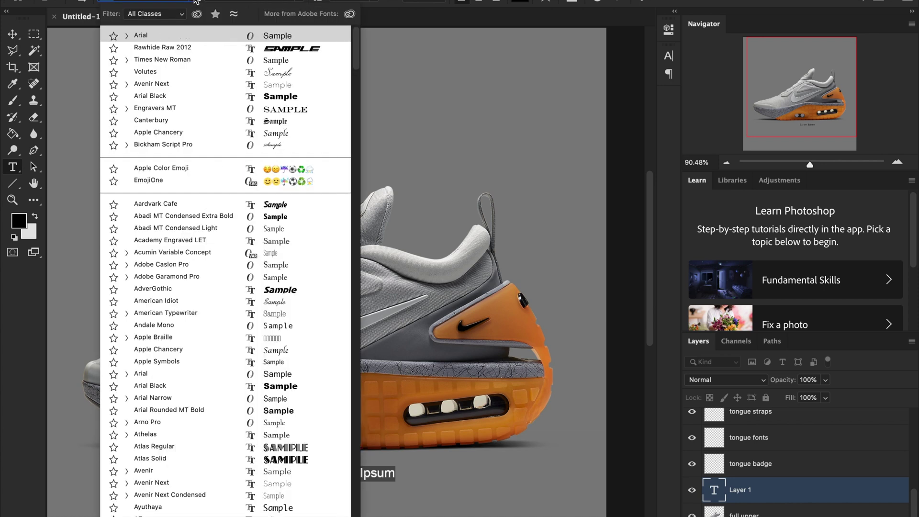
pyautogui.click(190, 47)
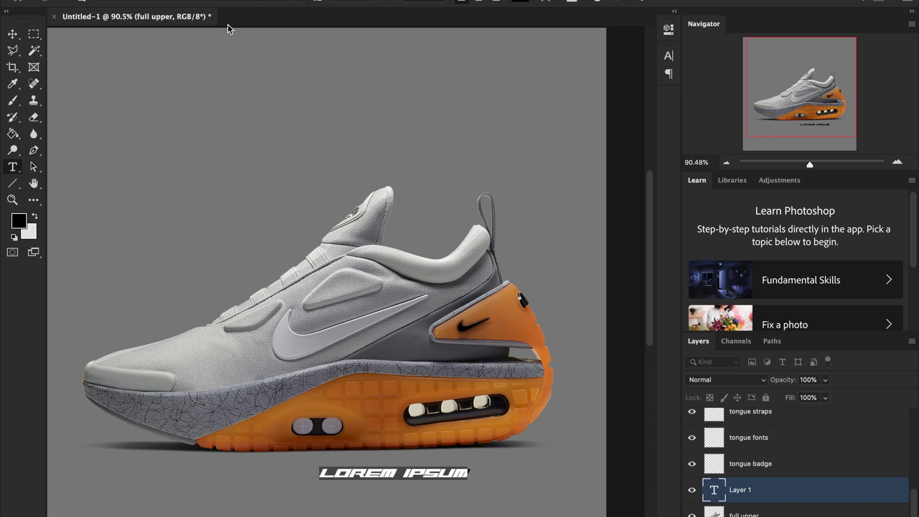
pyautogui.write('JAYZROEAD')
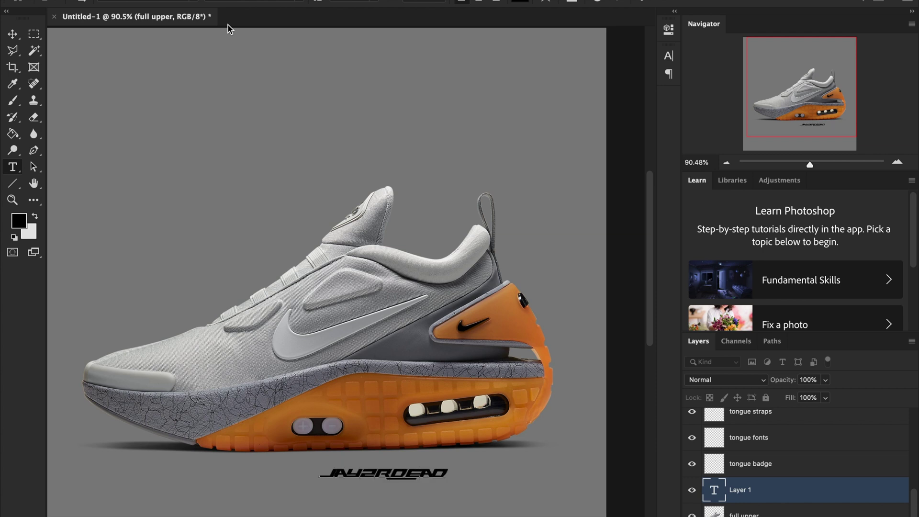
pyautogui.click(13, 36)
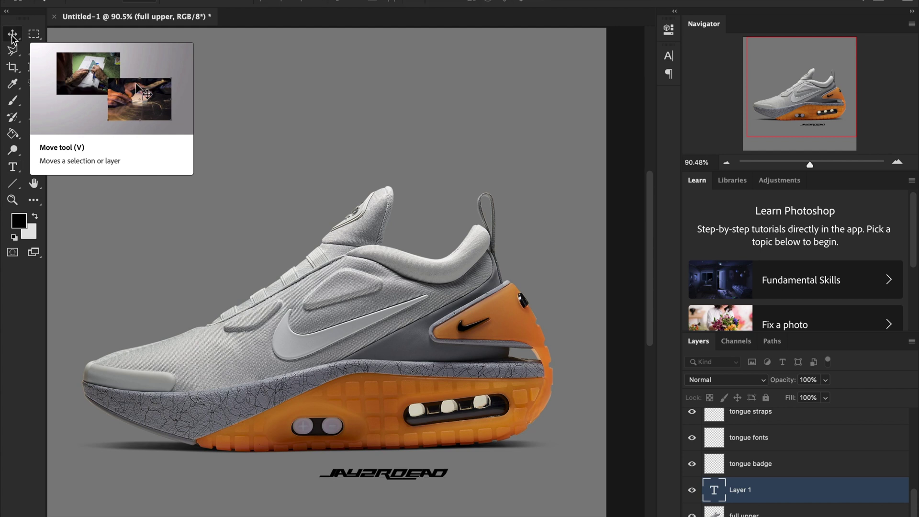
# - Scale the JAYZRDEAD signature up, centred beneath the shoe
pyautogui.scroll(-5, 484, 422)
pyautogui.hscroll(-2, 483, 422)
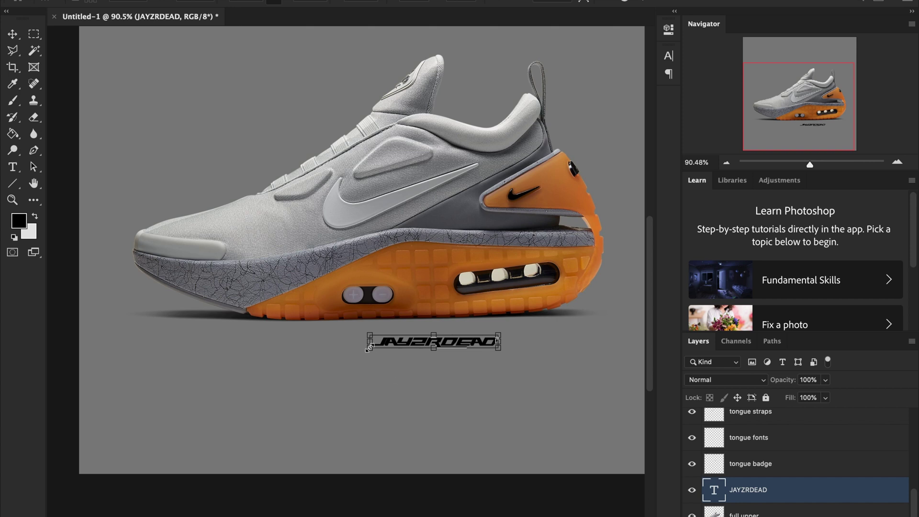
pyautogui.moveTo(368, 347)
pyautogui.mouseDown()
pyautogui.moveTo(352, 352)
pyautogui.moveTo(372, 346)
pyautogui.moveTo(363, 345)
pyautogui.mouseUp()
pyautogui.press('Return')
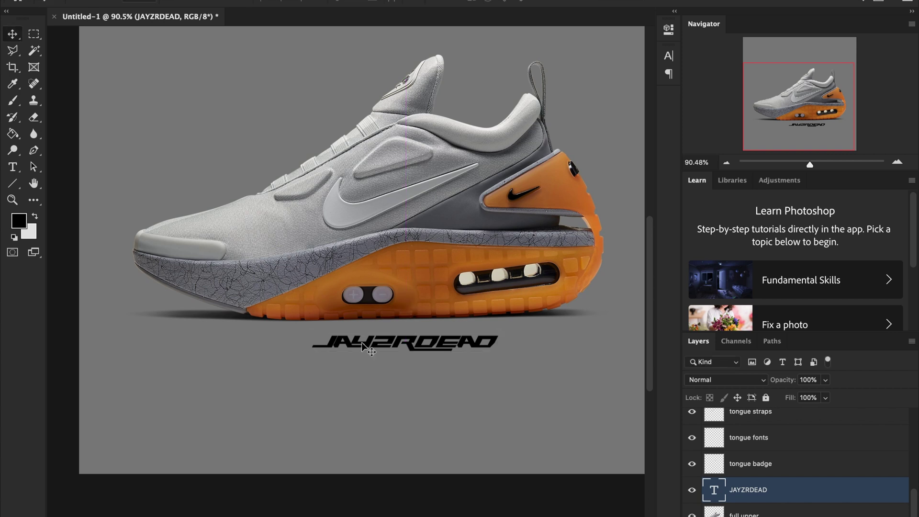
pyautogui.click(819, 165)
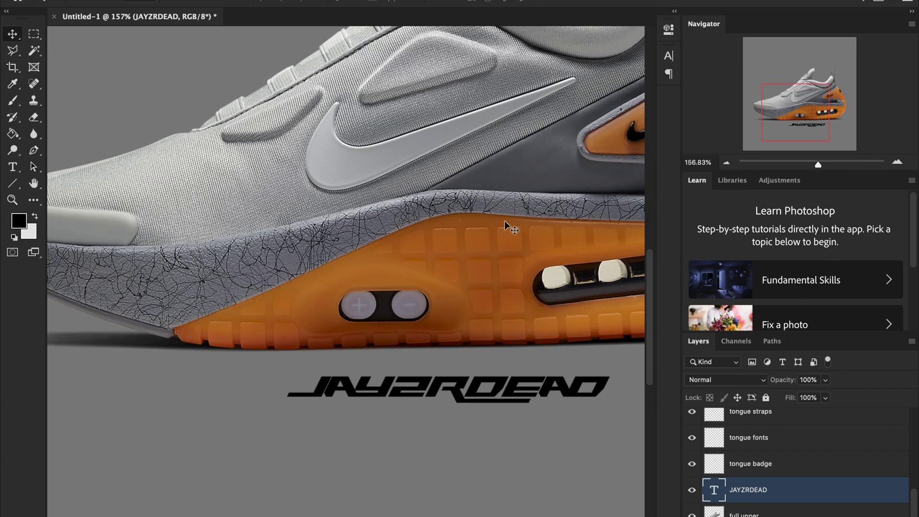
# - Add a JAYZRDEAD text layer on the shoe's side, above the airbag layer
pyautogui.scroll(2, 508, 228)
pyautogui.hscroll(4, 508, 228)
pyautogui.scroll(-1, 785, 470)
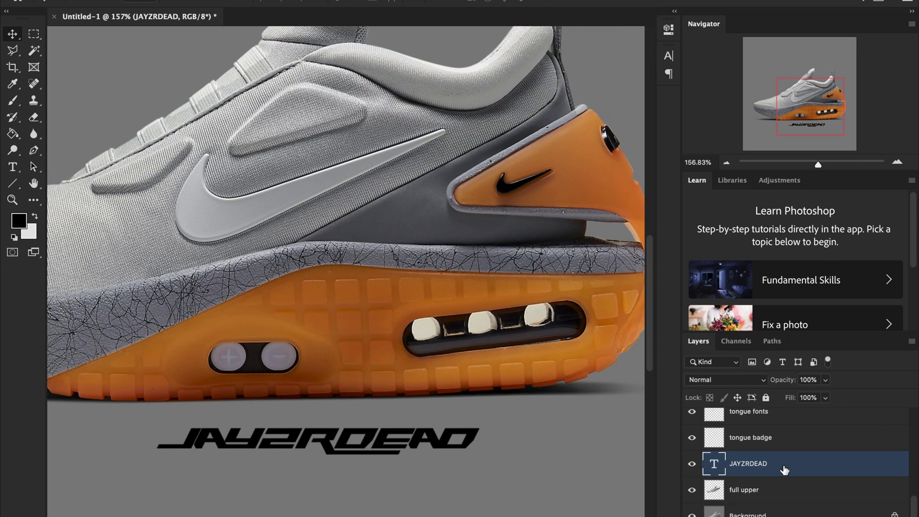
pyautogui.moveTo(784, 471); pyautogui.dragTo(783, 498)
pyautogui.scroll(5, 783, 498)
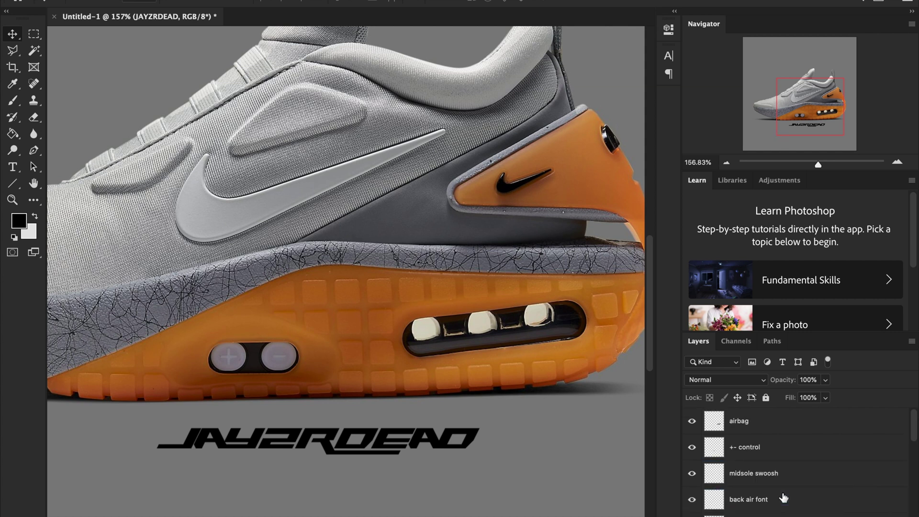
pyautogui.click(769, 426)
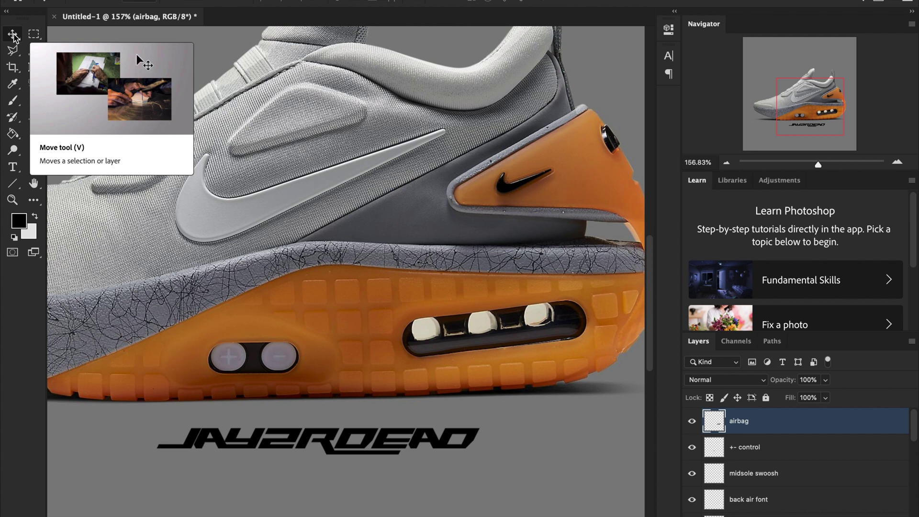
pyautogui.click(14, 167)
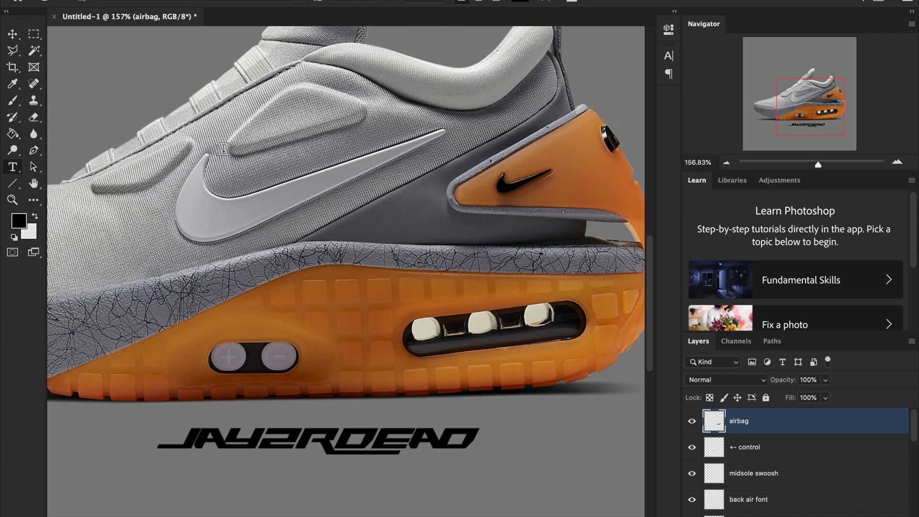
pyautogui.click(366, 216)
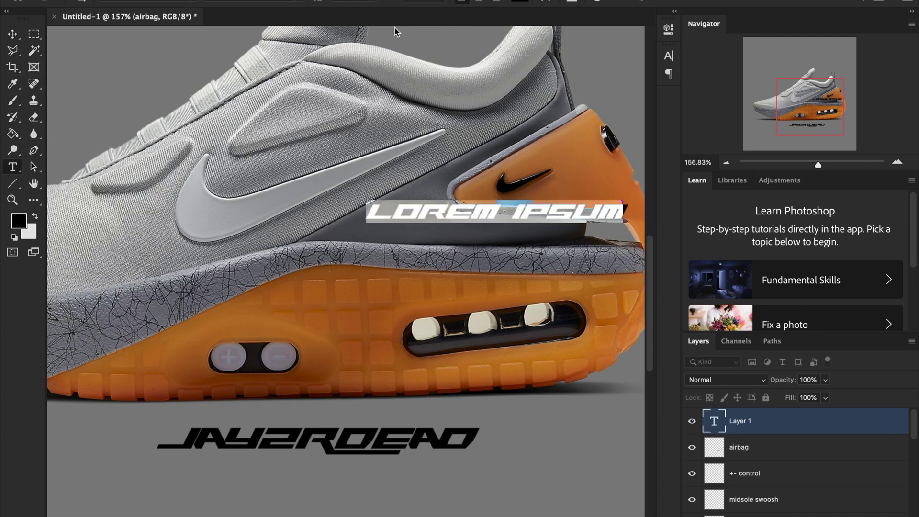
pyautogui.write('JAY')
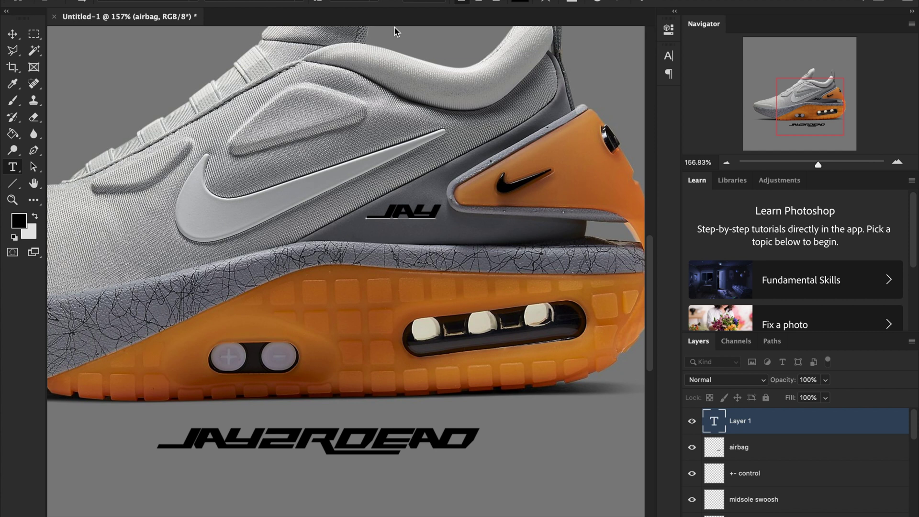
pyautogui.write('2ROEAD')
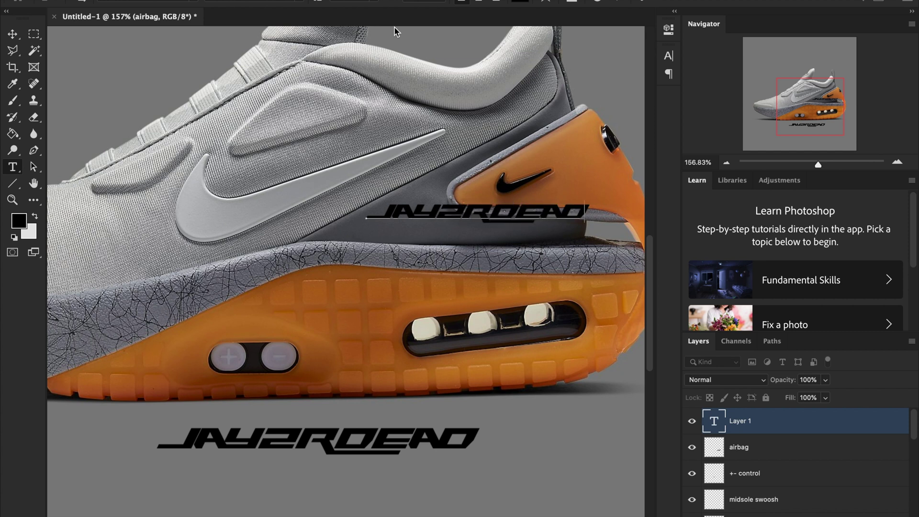
pyautogui.click(12, 38)
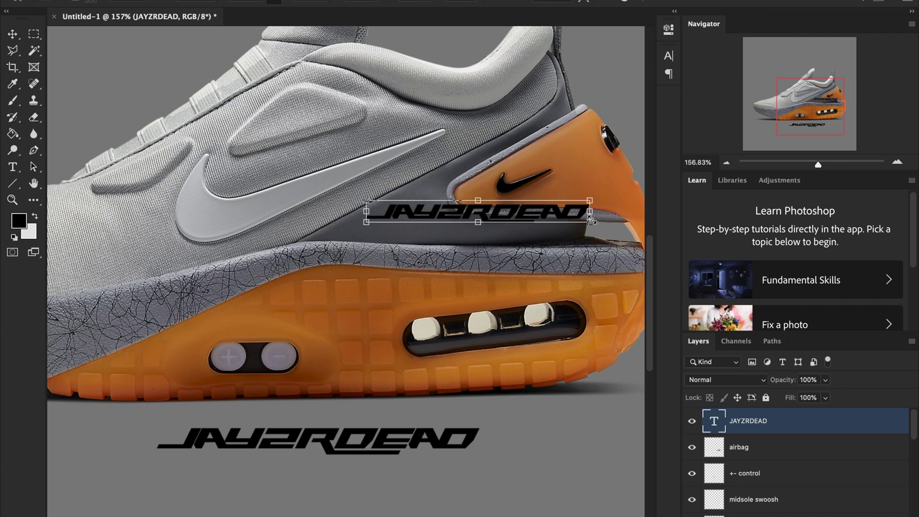
# - Shrink the tag, tilt it about 24° onto the grey side panel, and set 37% opacity
pyautogui.moveTo(590, 222); pyautogui.dragTo(521, 221)
pyautogui.moveTo(445, 214); pyautogui.dragTo(364, 222)
pyautogui.moveTo(464, 211); pyautogui.dragTo(454, 185)
pyautogui.moveTo(379, 231); pyautogui.dragTo(354, 226)
pyautogui.press('Return')
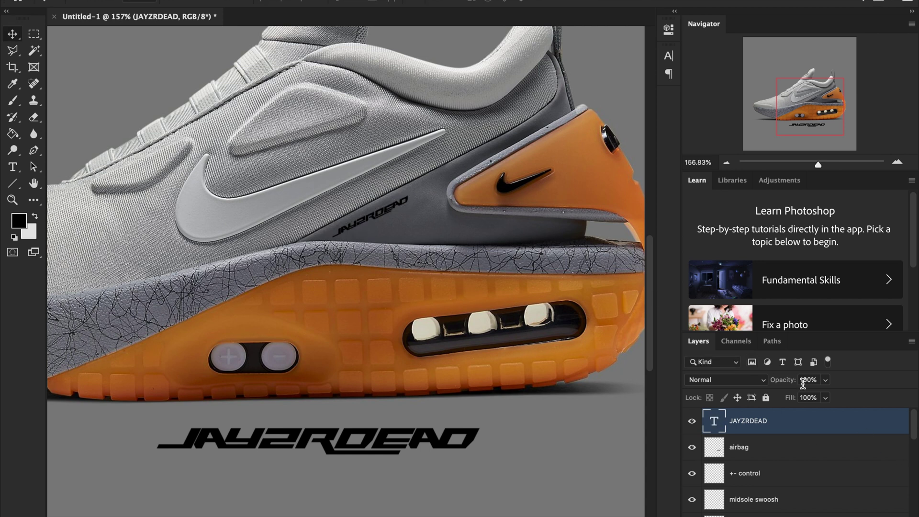
pyautogui.moveTo(824, 385); pyautogui.dragTo(789, 399)
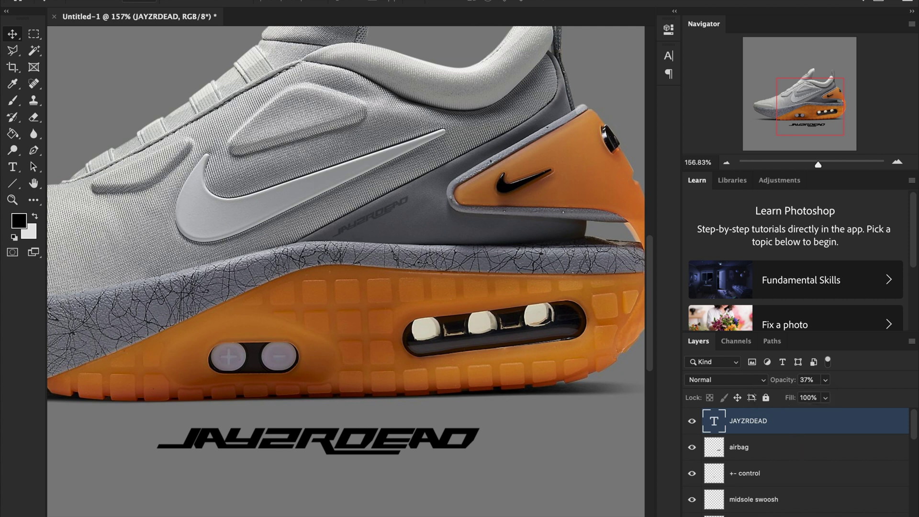
pyautogui.hotkey('ctrl', 'Right')
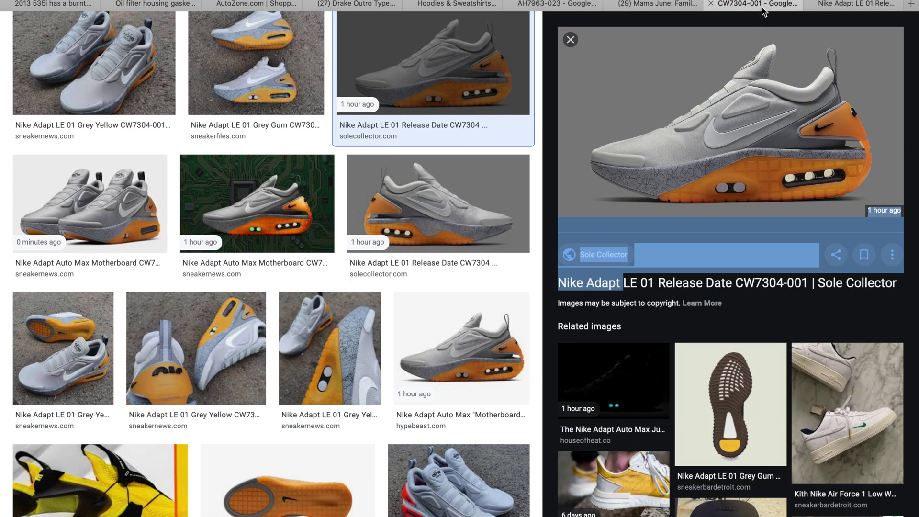
# - Browse the Sole Collector Nike Adapt Auto Max article's photos, then return to Photoshop
pyautogui.click(846, 5)
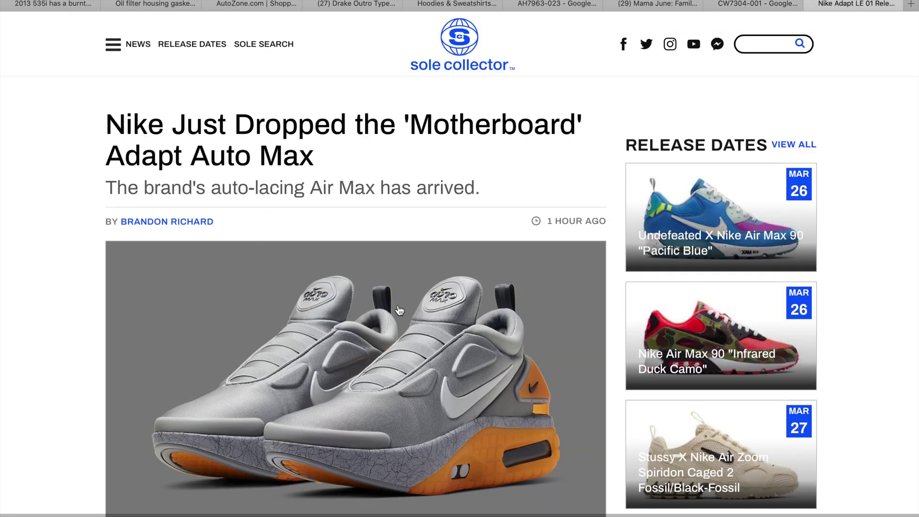
pyautogui.scroll(-5, 267, 181)
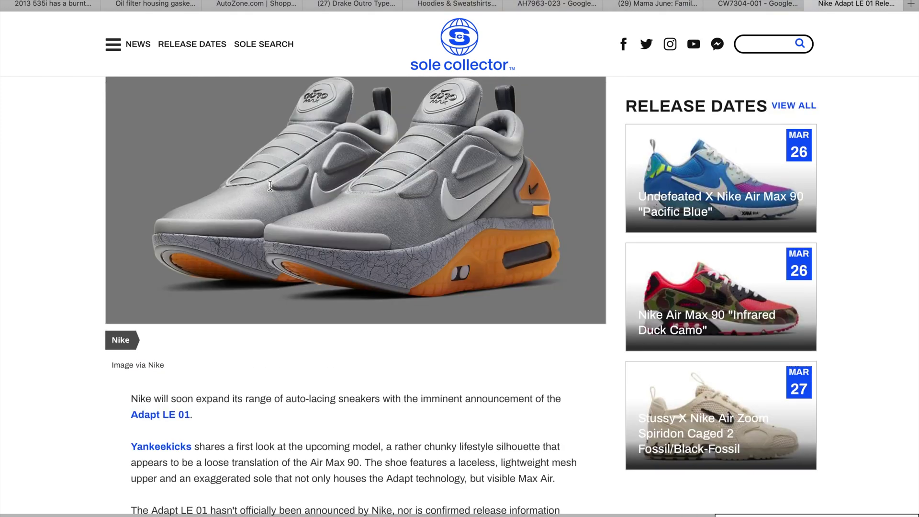
pyautogui.scroll(-15, 270, 185)
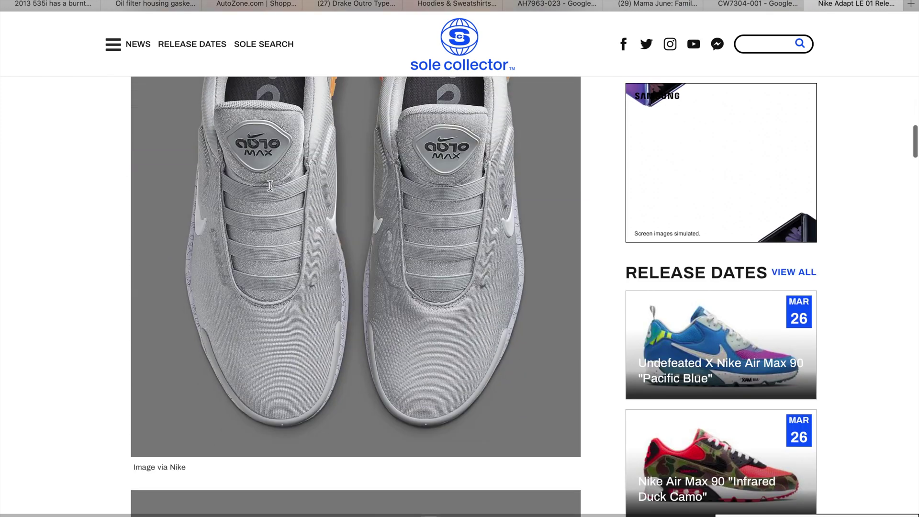
pyautogui.scroll(-2, 270, 186)
pyautogui.moveTo(479, 508)
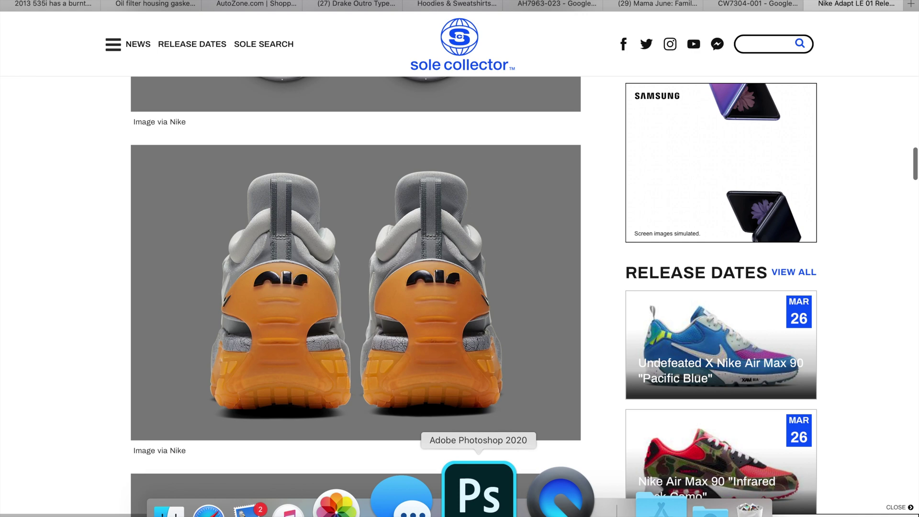
pyautogui.scroll(-10, 395, 324)
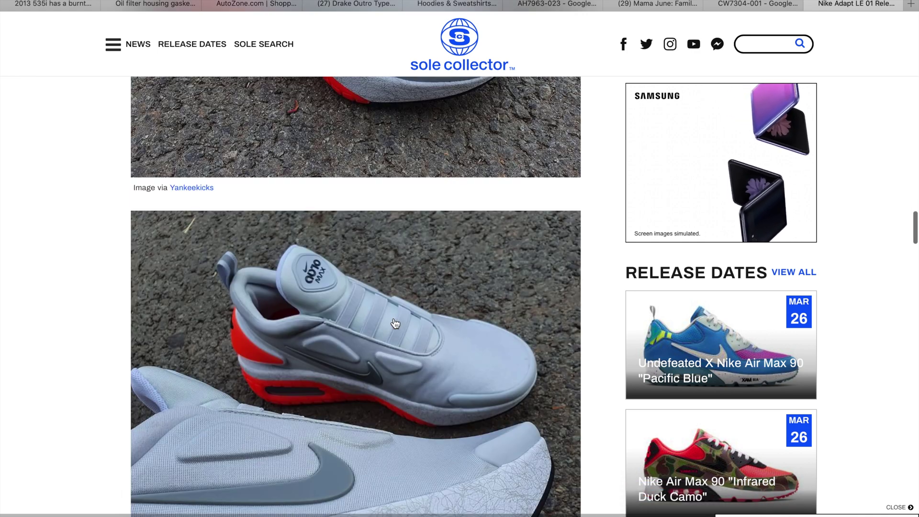
pyautogui.scroll(-10, 395, 324)
pyautogui.scroll(20, 395, 324)
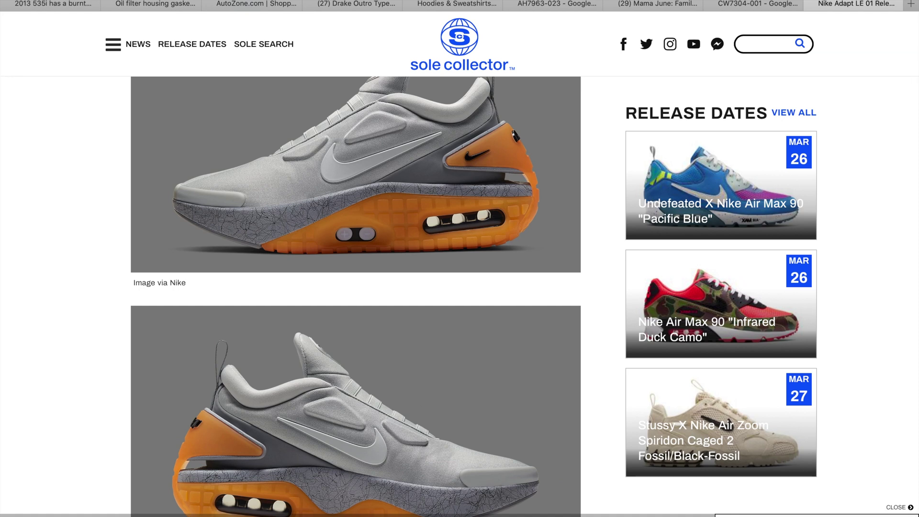
pyautogui.moveTo(445, 508)
pyautogui.hotkey('ctrl', 'Left')
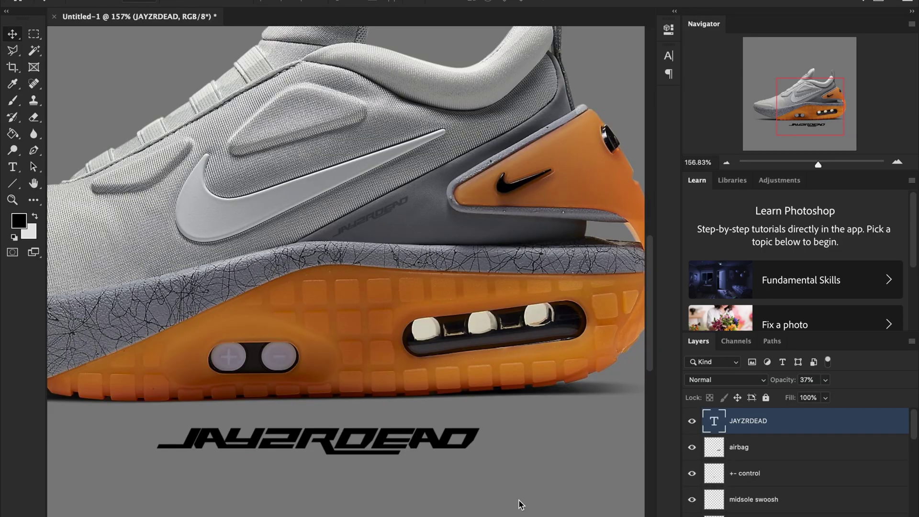